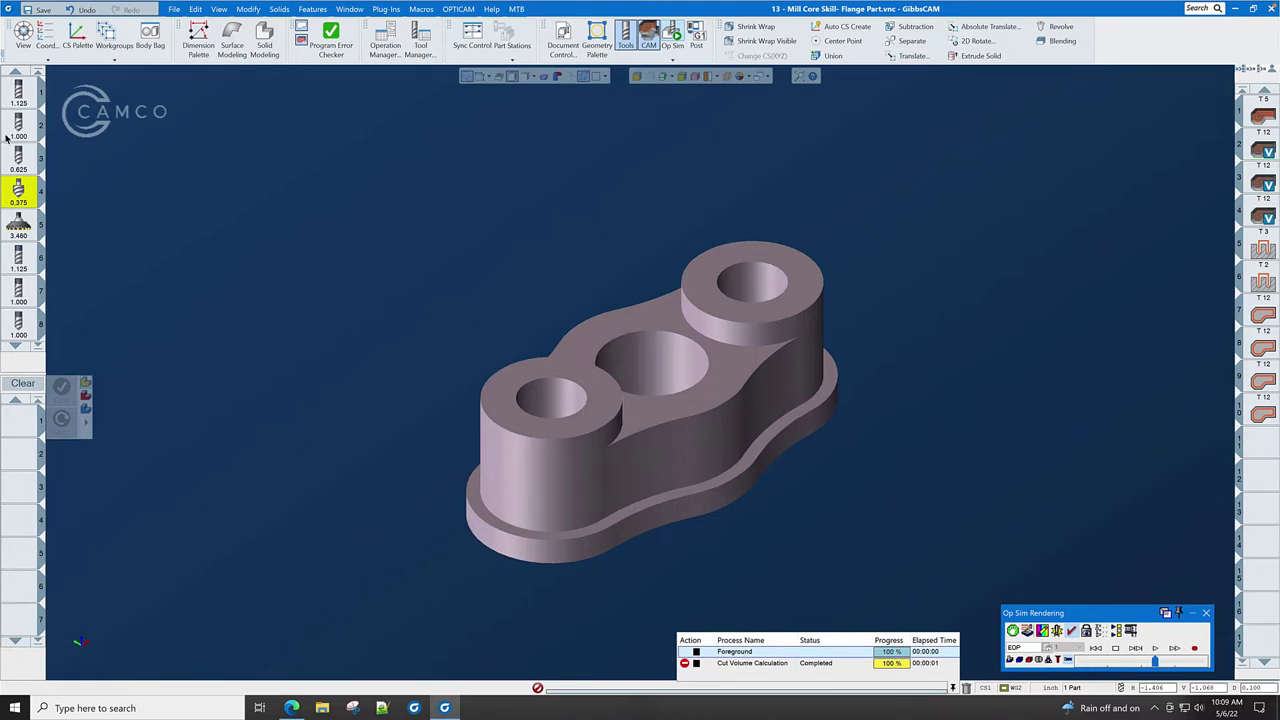
- Review countersink tool 4's 0.375 diameter, 90° tip angle, flute count and 0.1875 tip dimension, leaving it unchanged
double_click(17, 194)
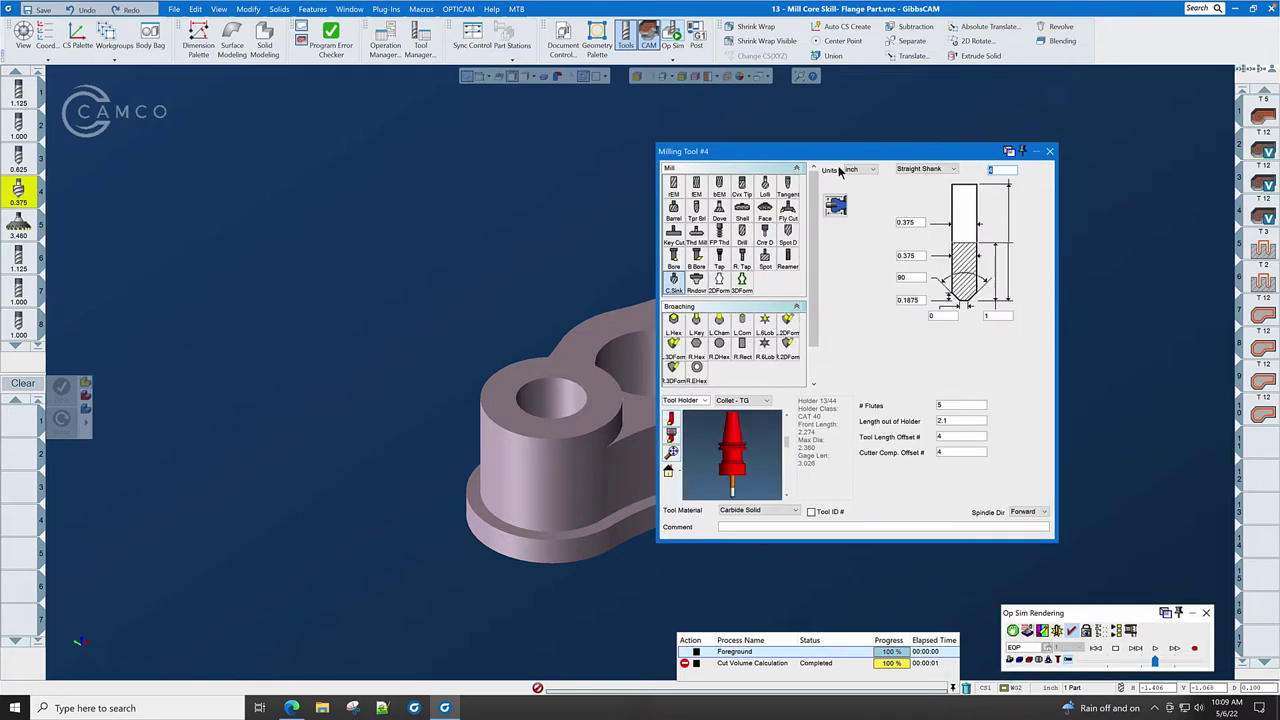
drag(922, 152, 1033, 128)
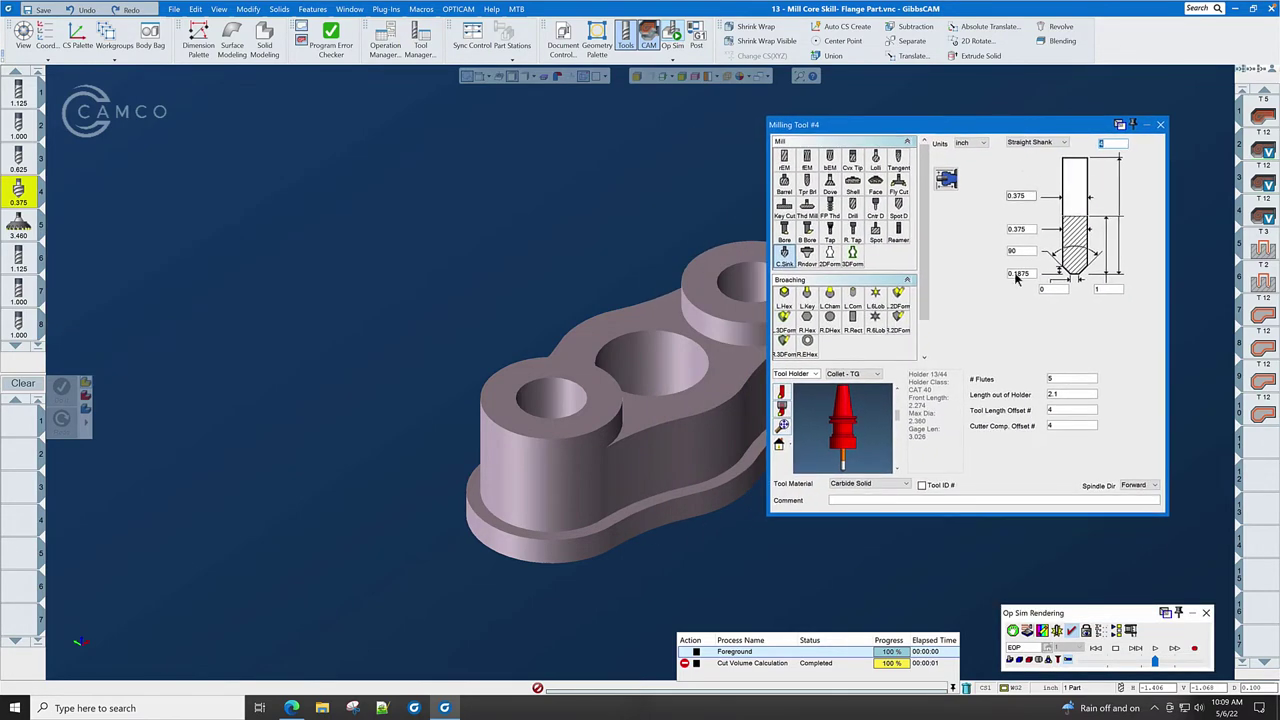
scroll(846, 452, up, 5)
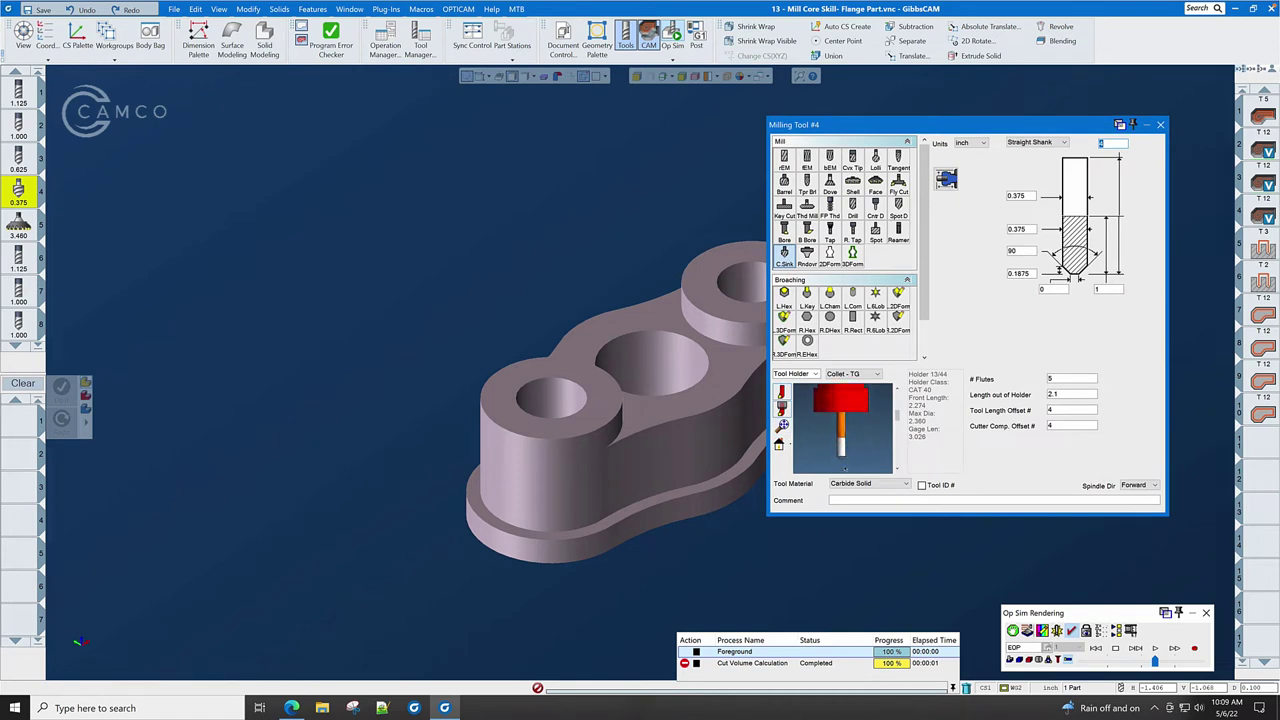
scroll(841, 459, up, 2)
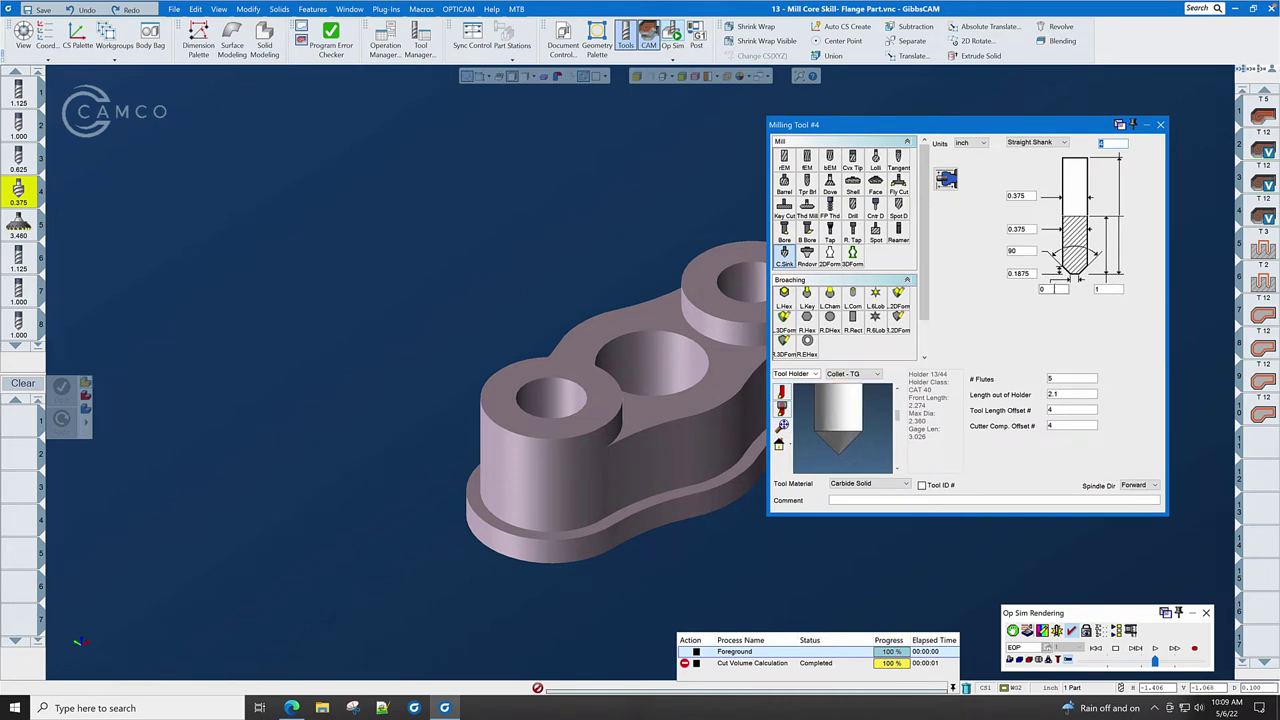
click(1025, 251)
double_click(1017, 229)
click(1062, 377)
click(1031, 273)
click(1160, 124)
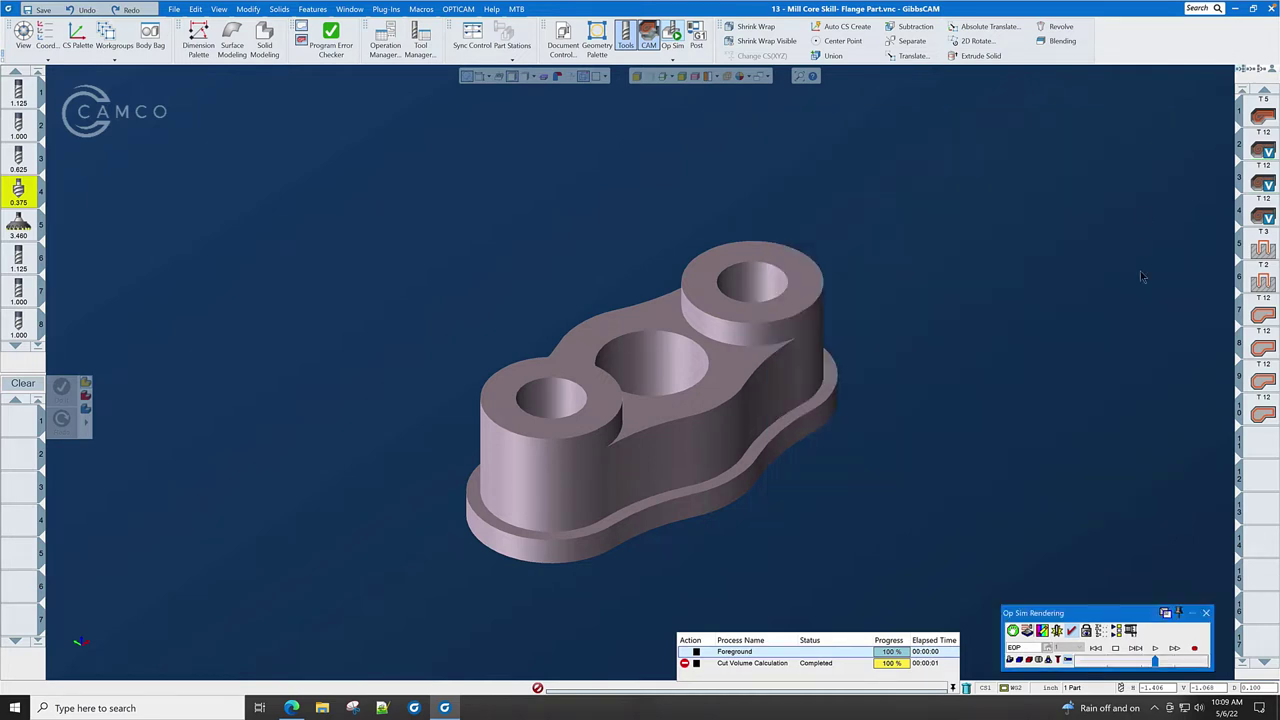
- Close the simulation and add the 0.375 countersink as a Contour process
click(1206, 613)
mouse_move(27, 190)
drag(27, 190, 22, 418)
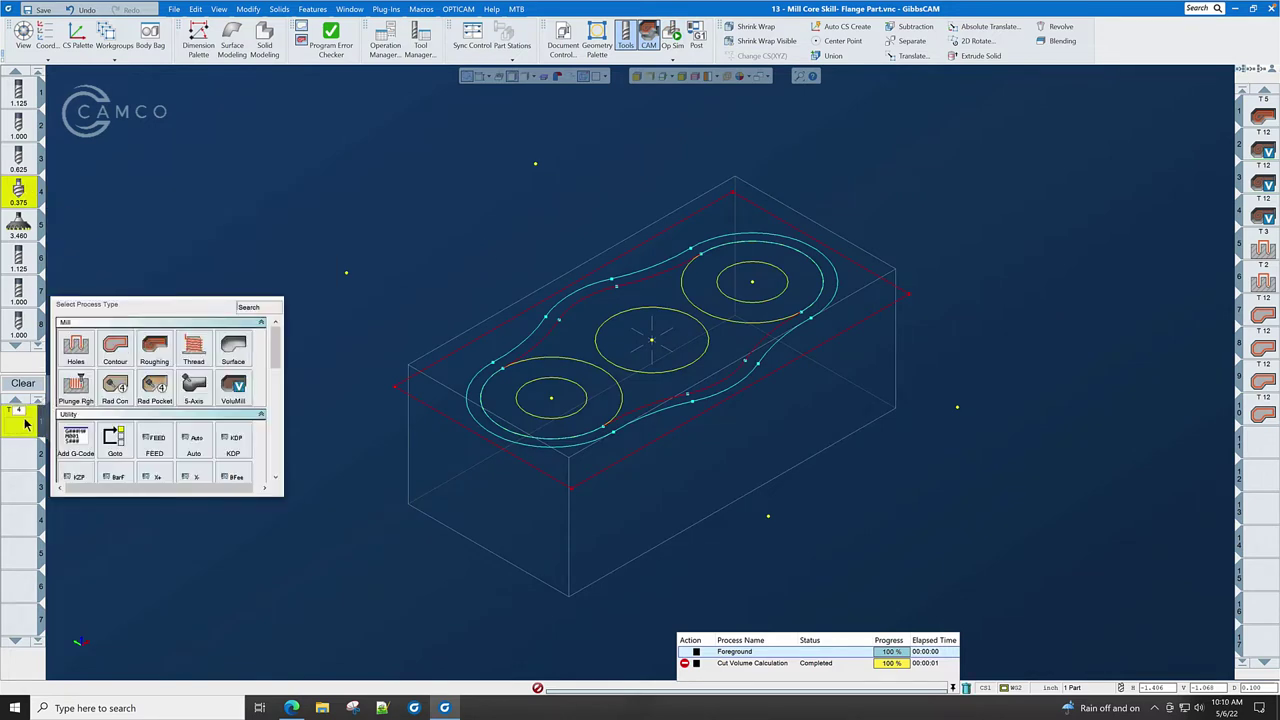
click(114, 349)
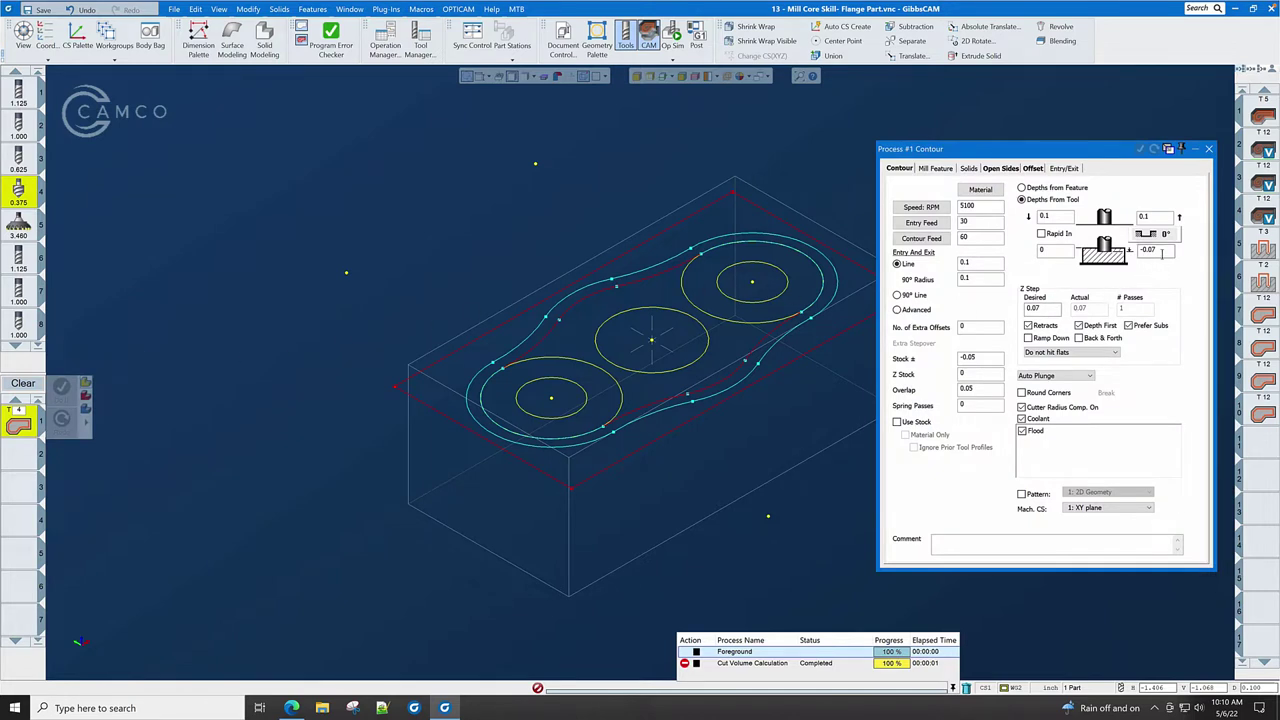
- Set the contour bottom depth to -0.07 and stock to -0.05, checking the FLANGE drawing
double_click(1162, 251)
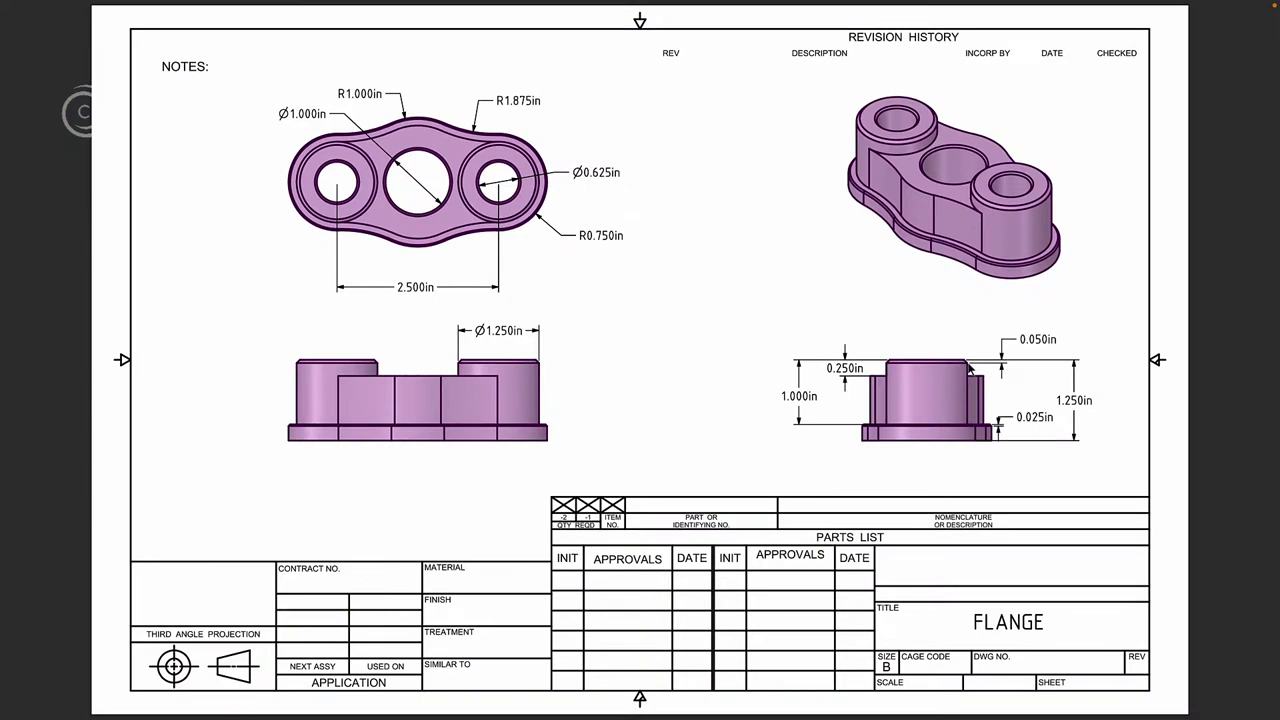
key(alt+Tab)
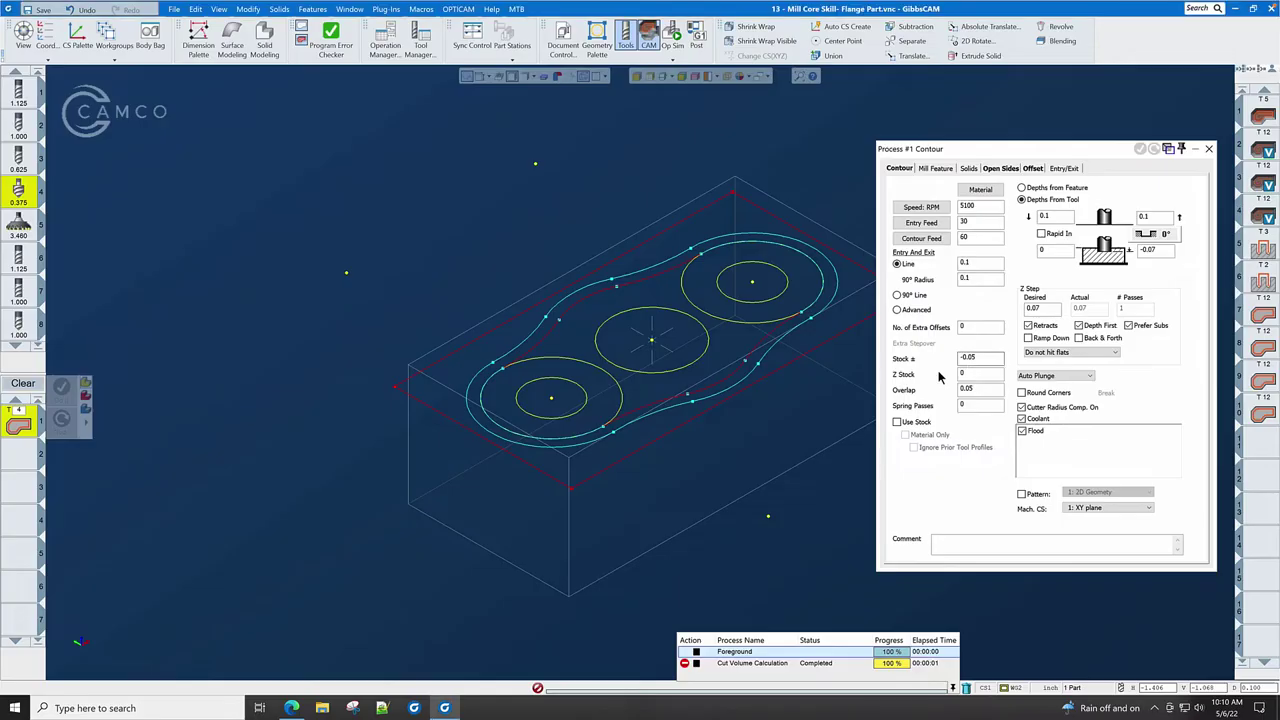
double_click(1160, 249)
text(-)
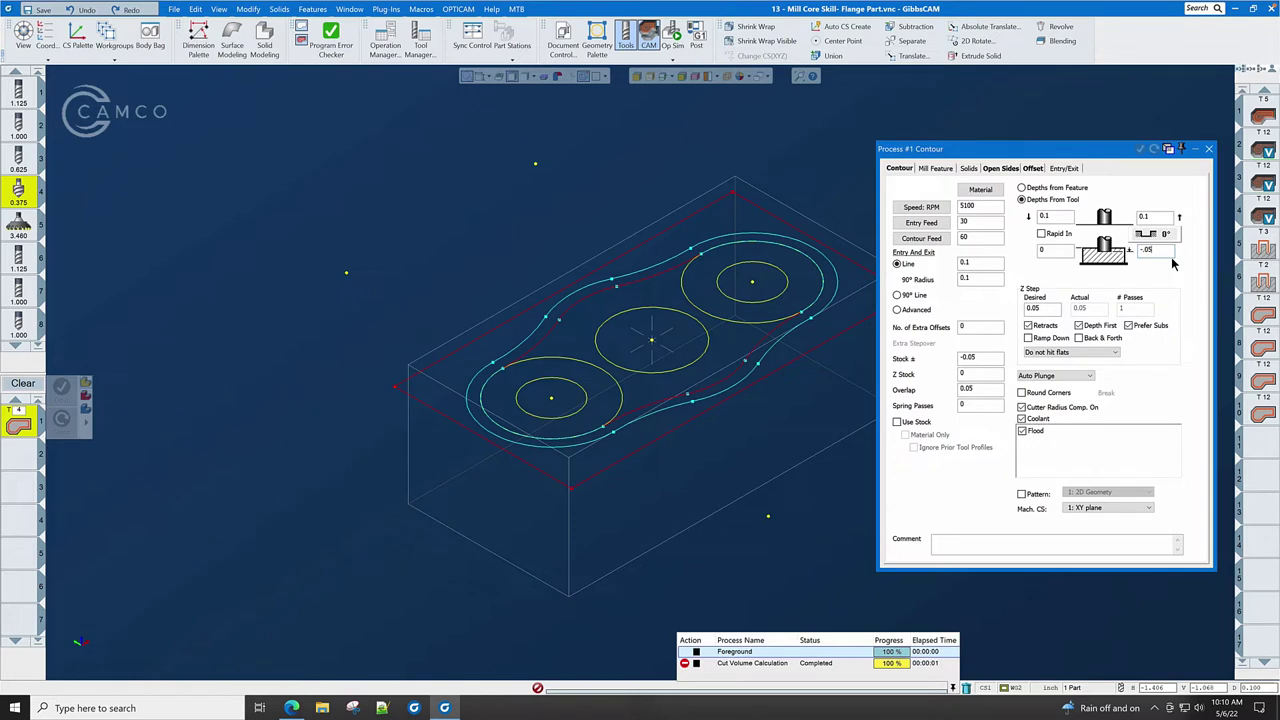
double_click(1166, 251)
double_click(983, 357)
text(0)
key(alt+Tab)
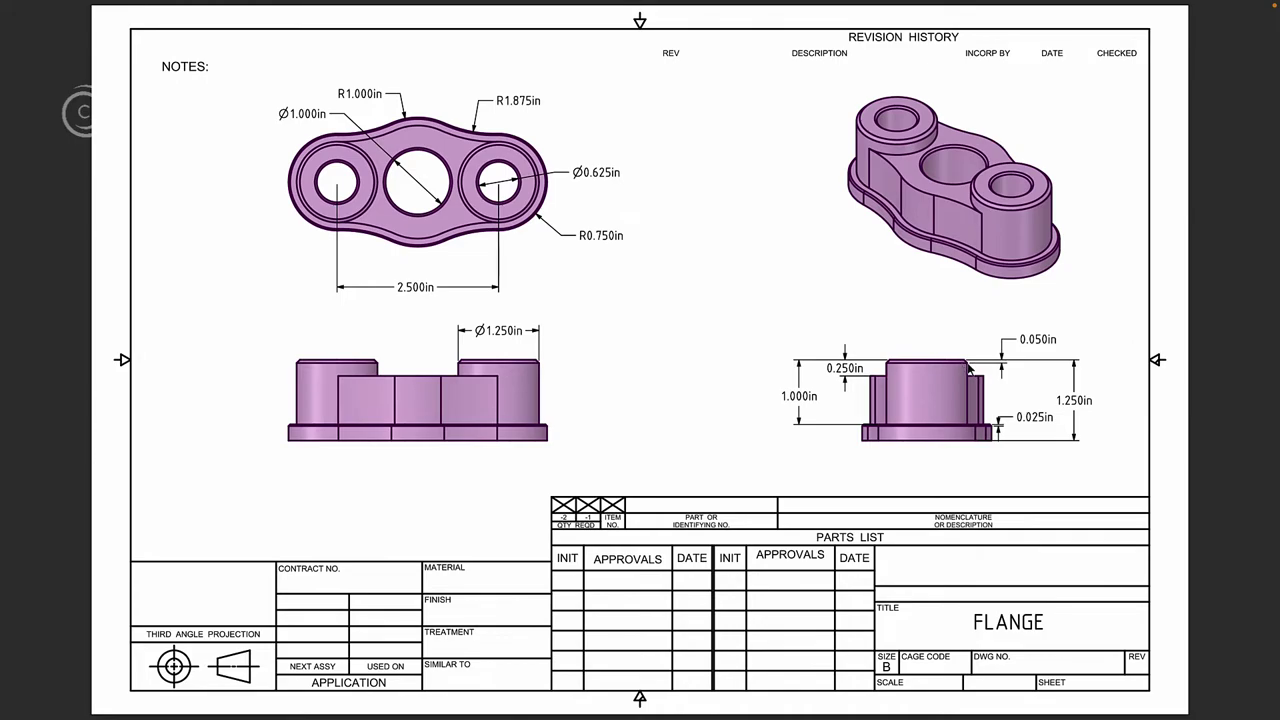
key(alt+Tab)
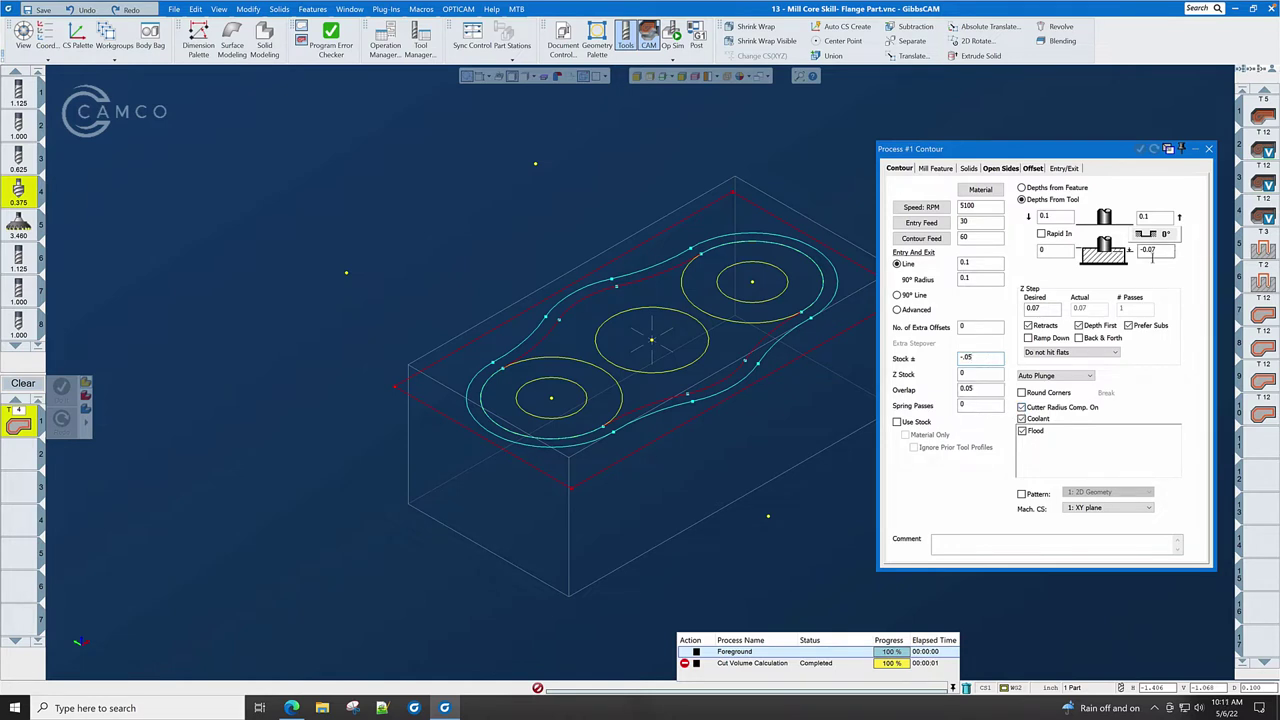
- Generate the chamfer contour toolpath around the right boss and start Op Sim
click(757, 322)
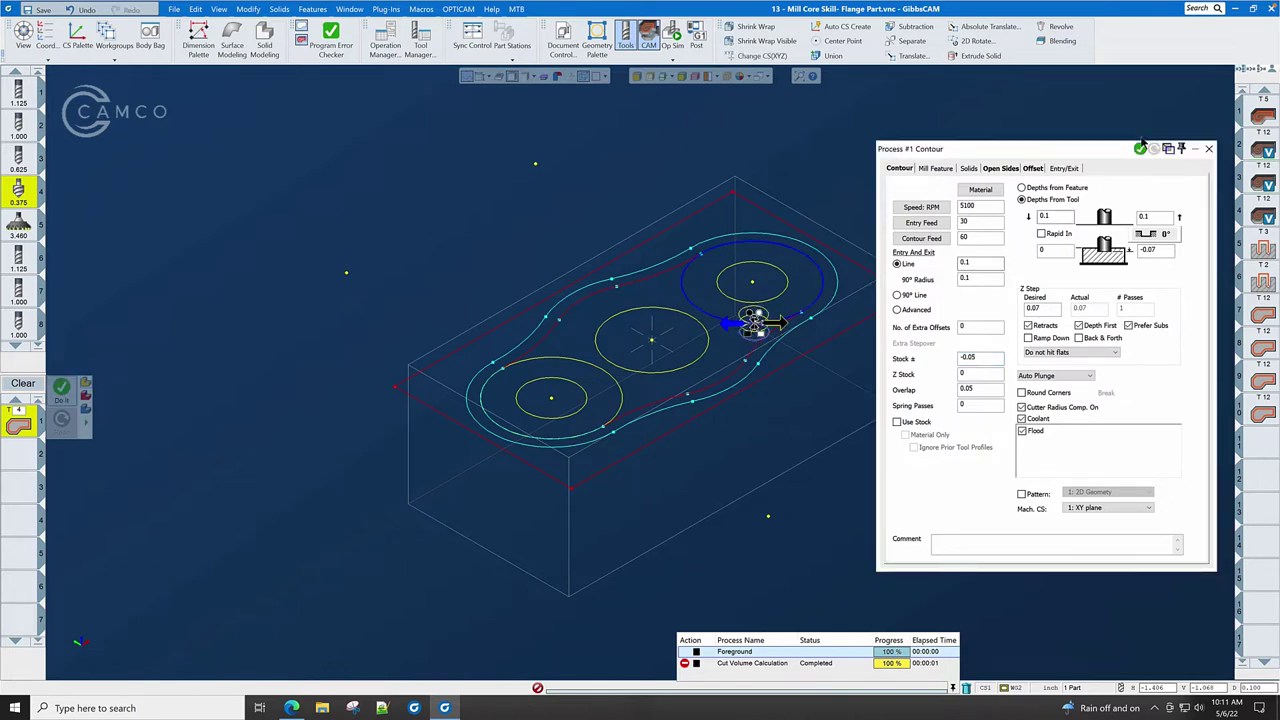
click(1141, 149)
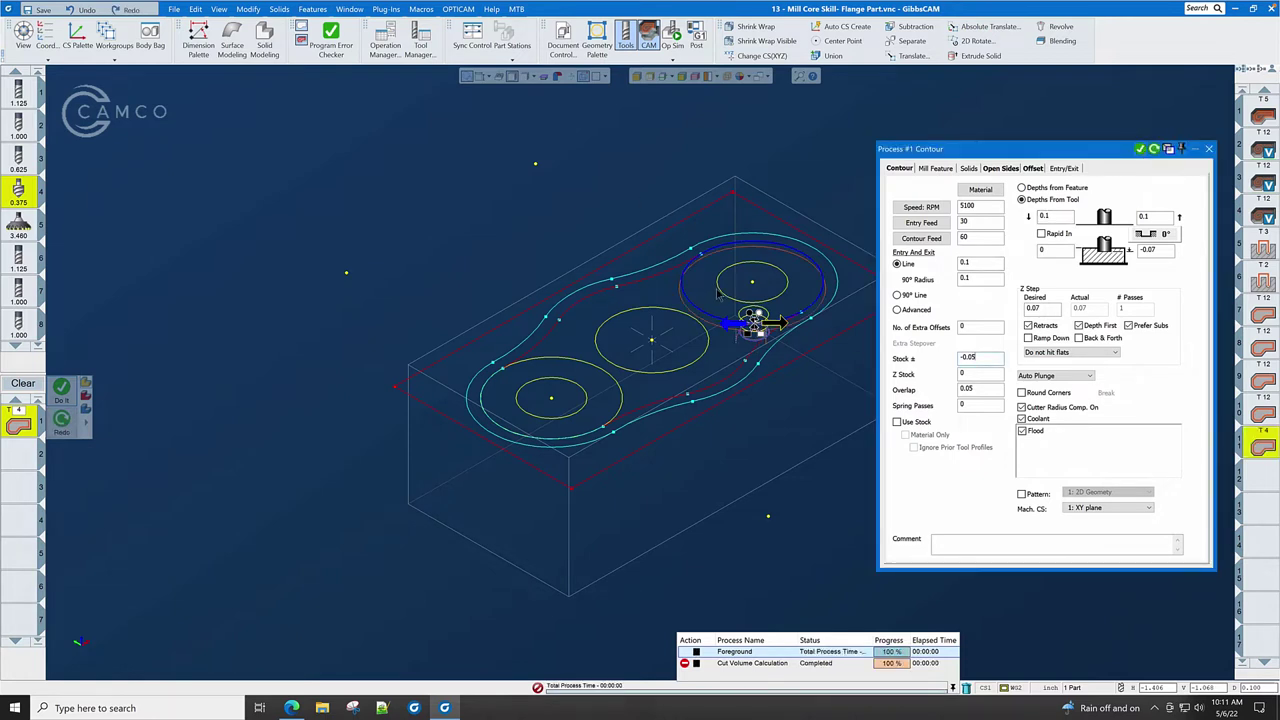
click(677, 36)
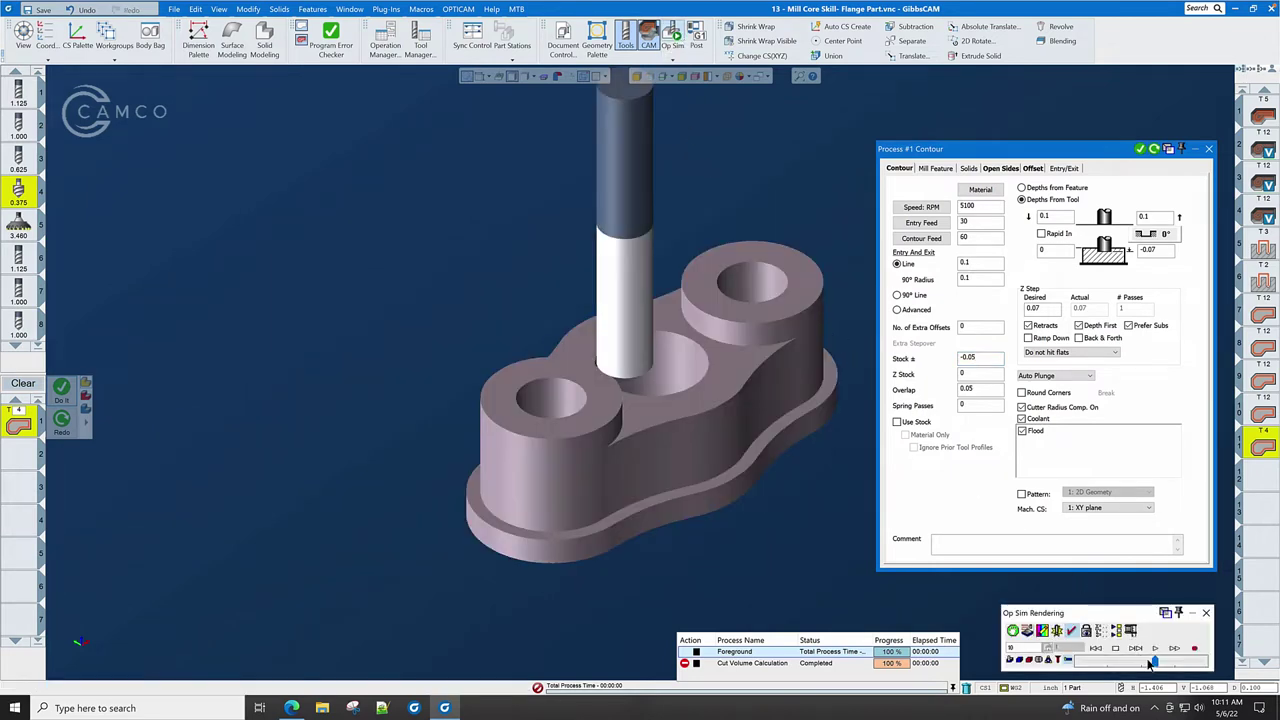
- Slow the simulation, step feature by feature into the chamfer pass, then run to the end
drag(1155, 662, 1115, 668)
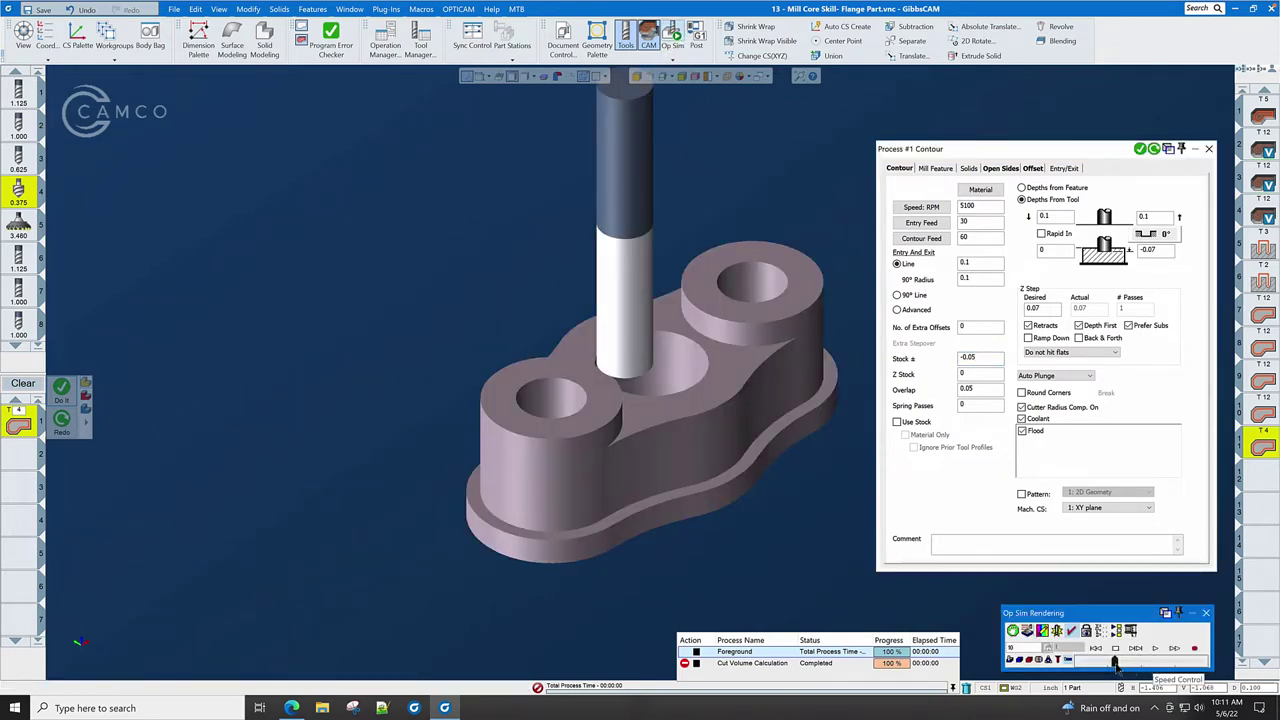
click(1136, 648)
click(1136, 648)
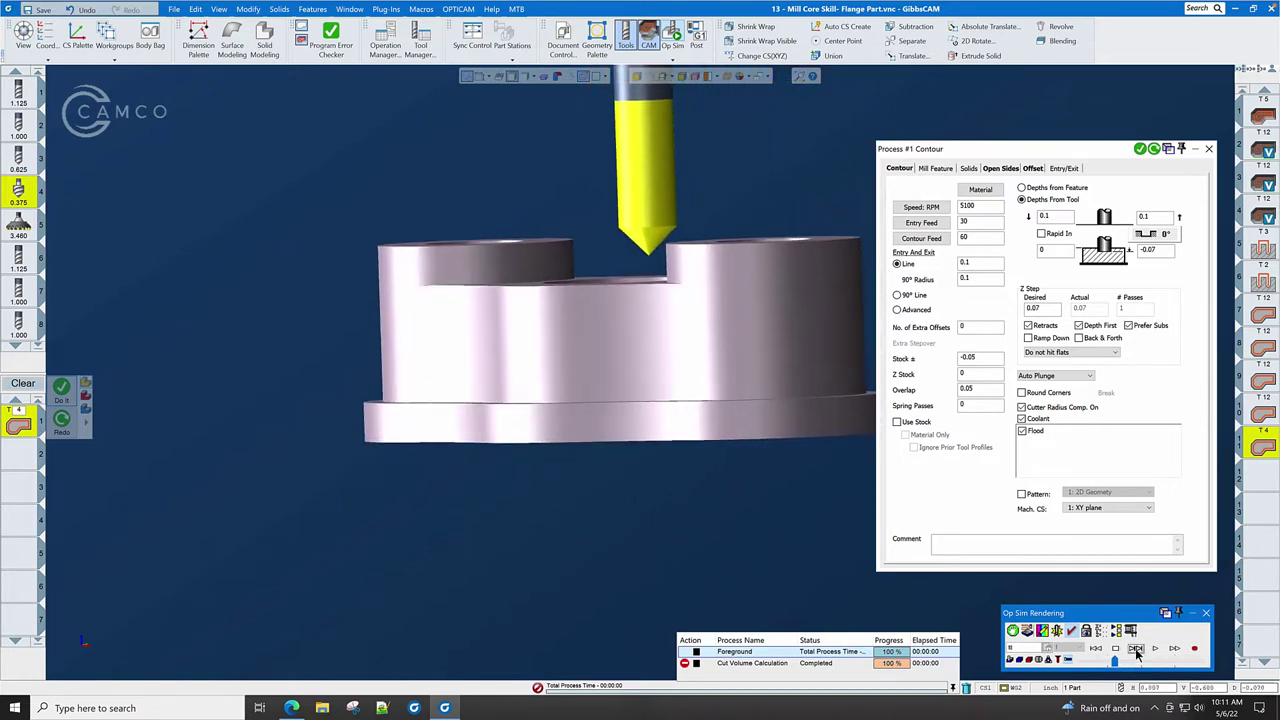
click(1136, 648)
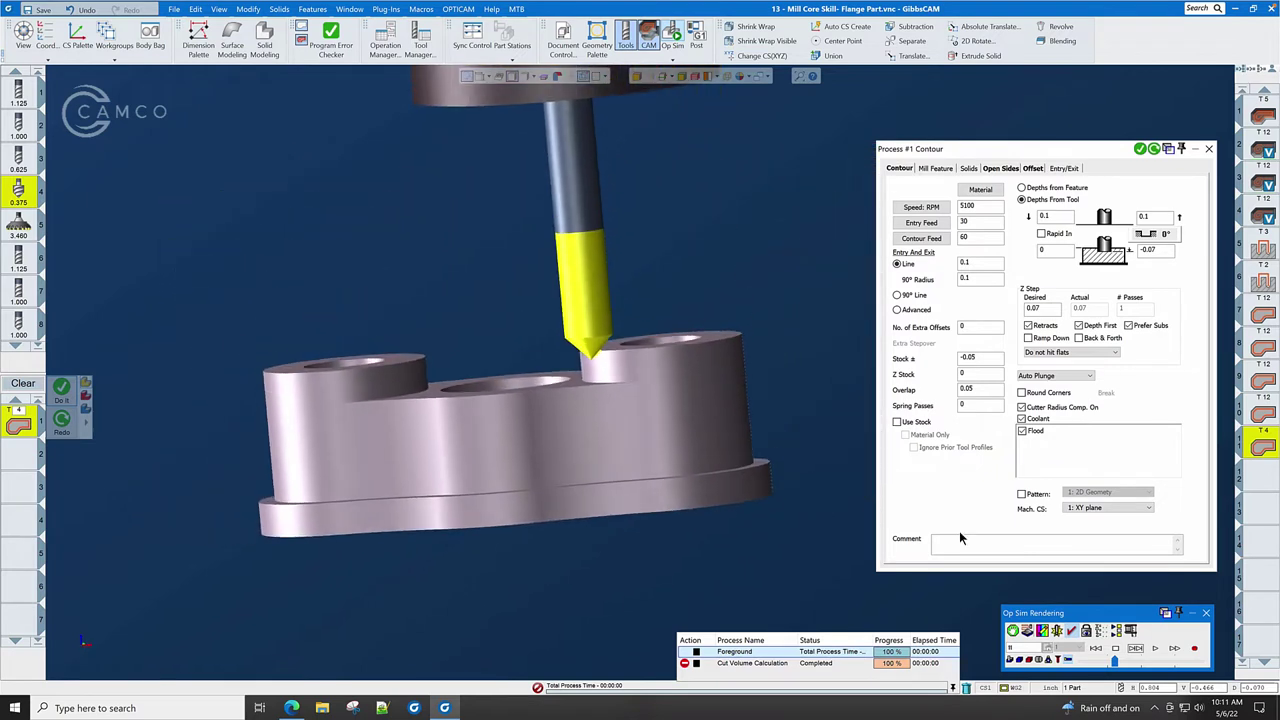
click(1137, 649)
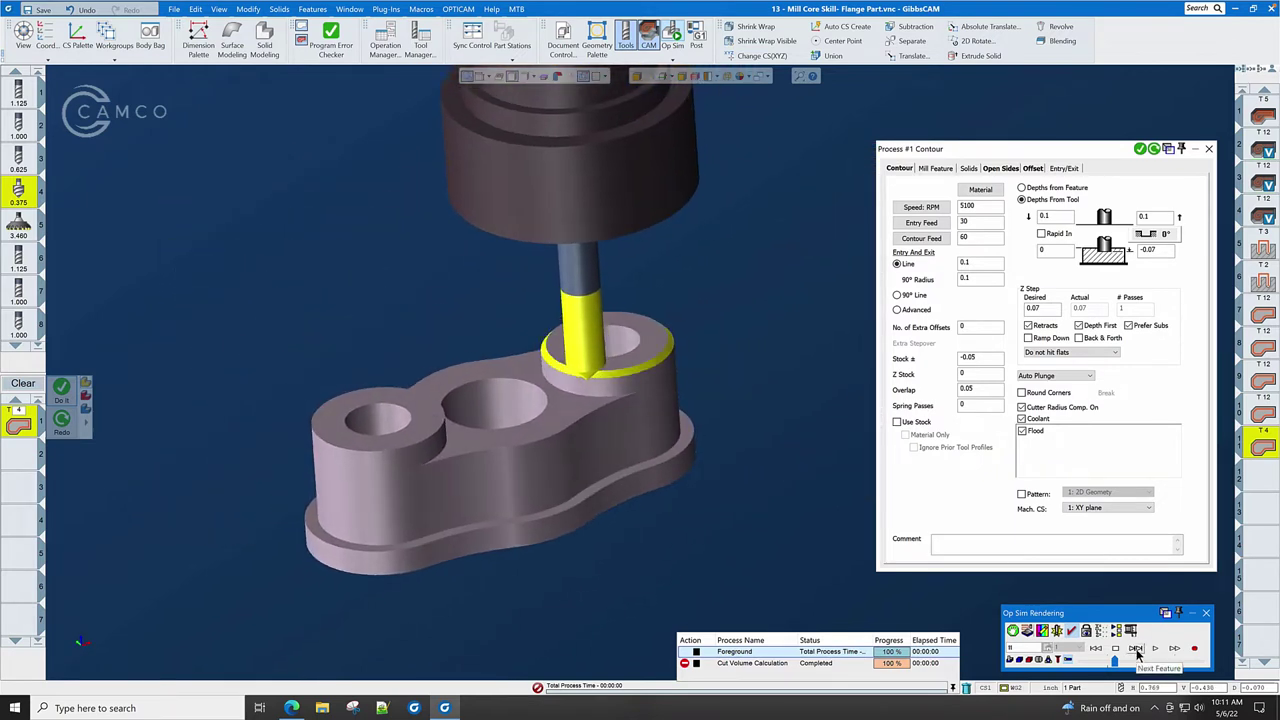
click(1137, 649)
click(1155, 649)
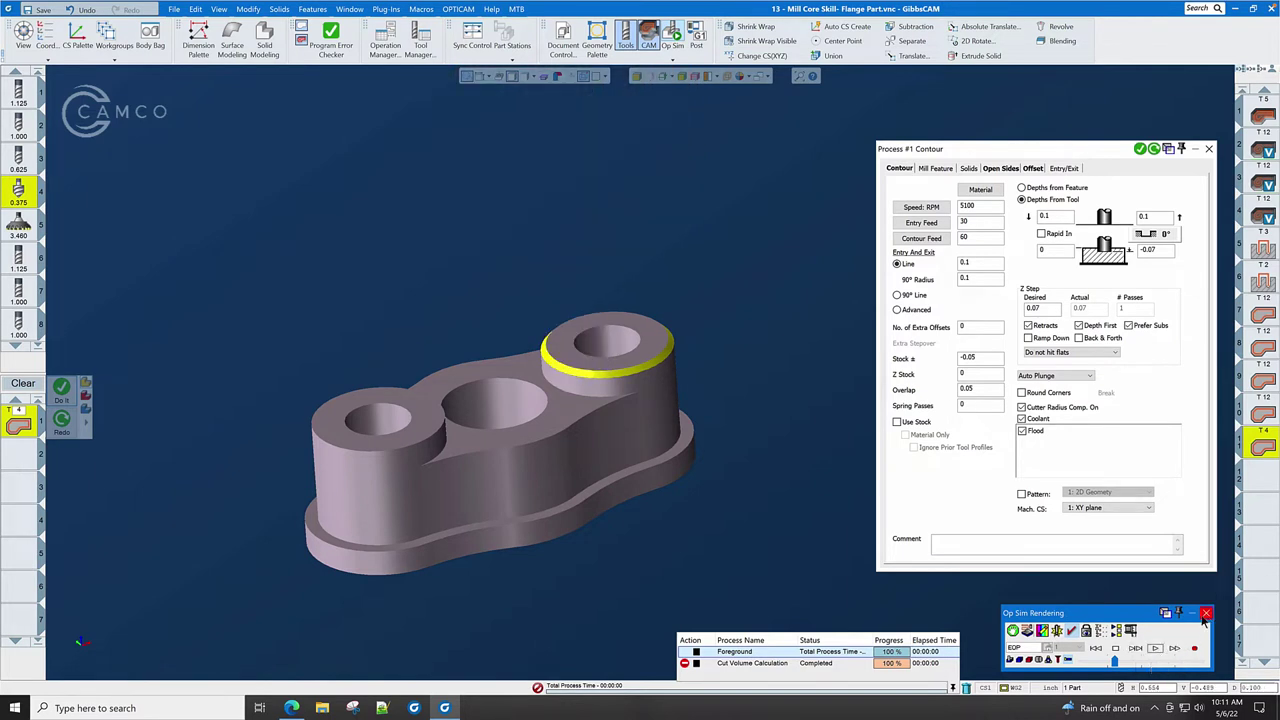
- Generate the chamfer contour toolpath around the left boss
click(1207, 614)
middle_drag(573, 432, 518, 432)
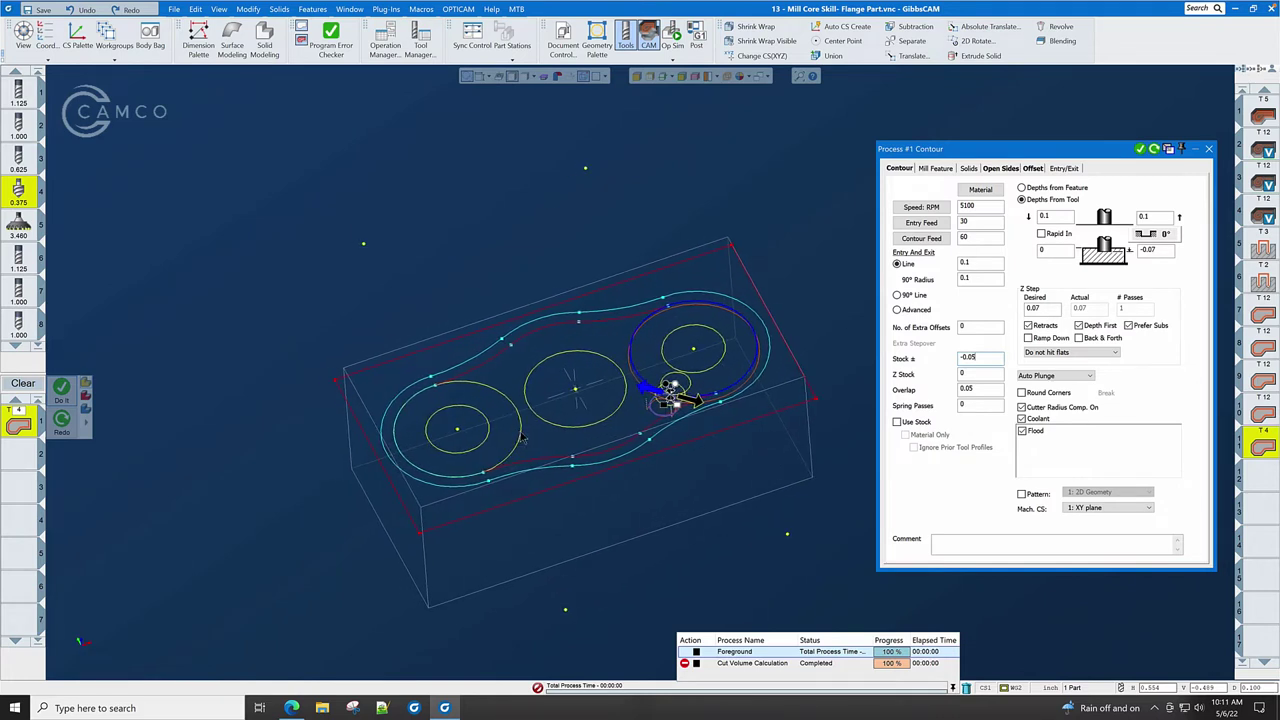
click(520, 437)
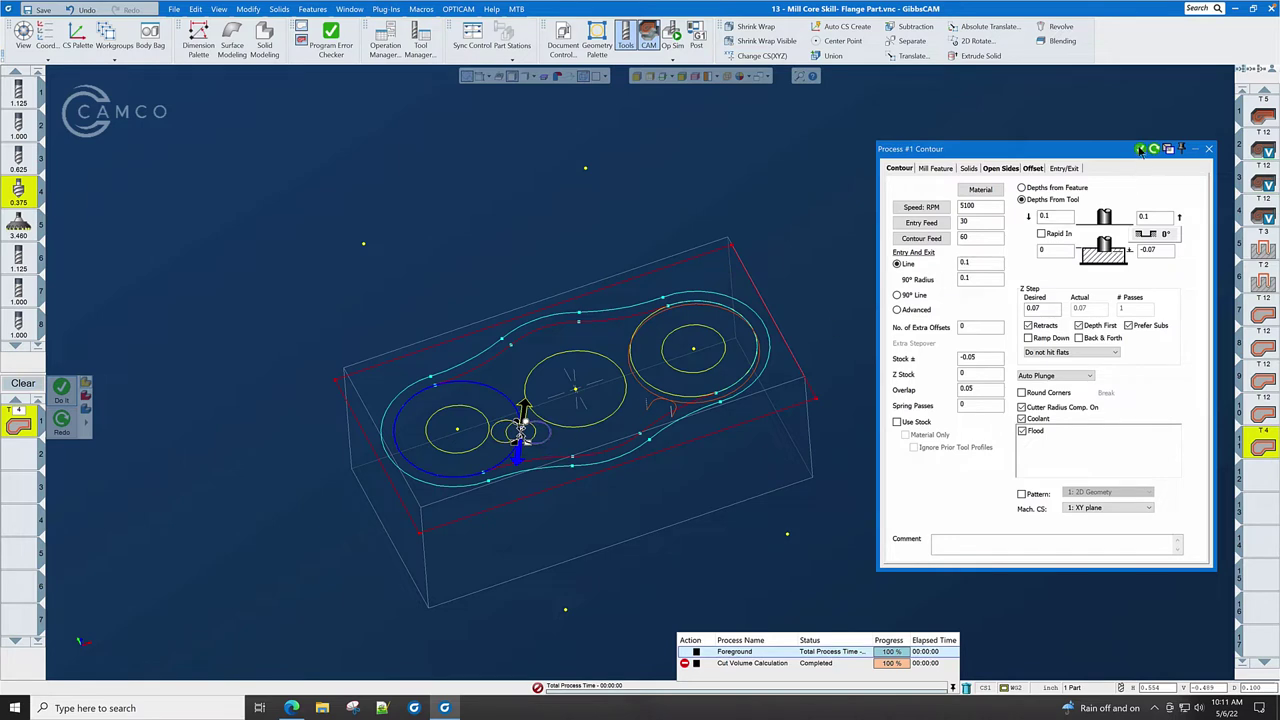
click(1140, 148)
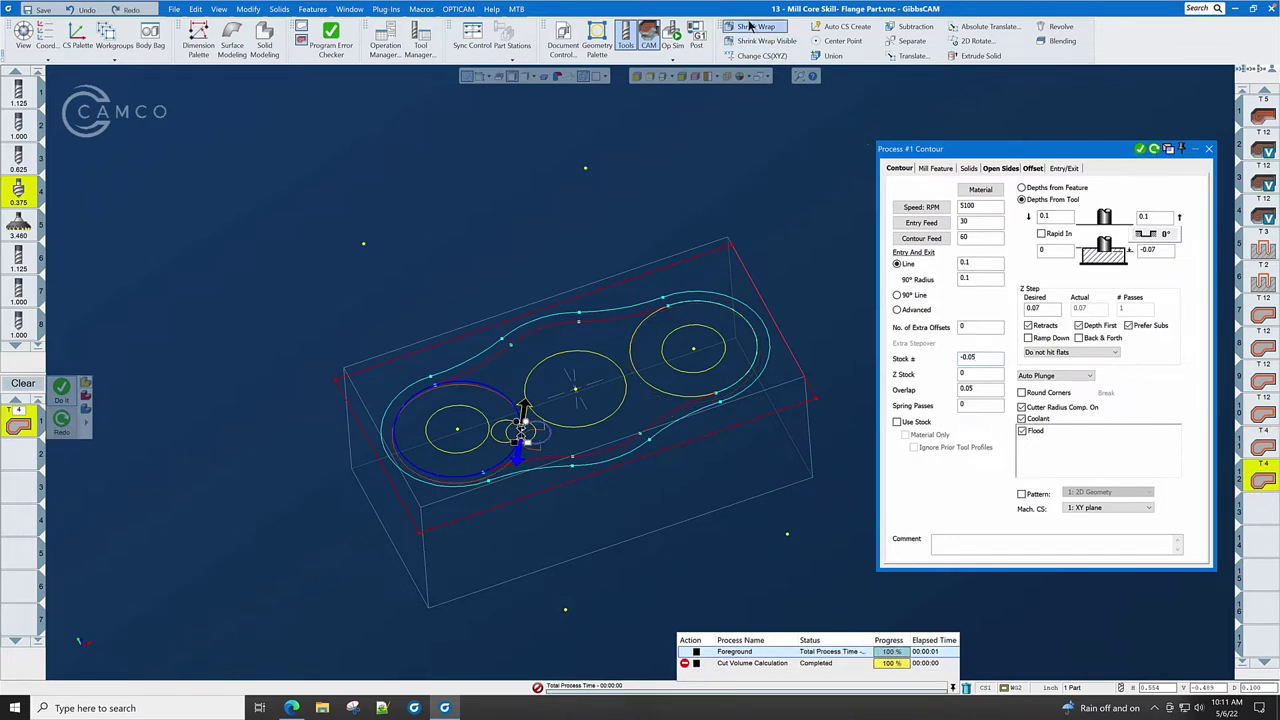
- Simulate the toolpaths and orbit to a low side view of both chamfered bosses
click(676, 36)
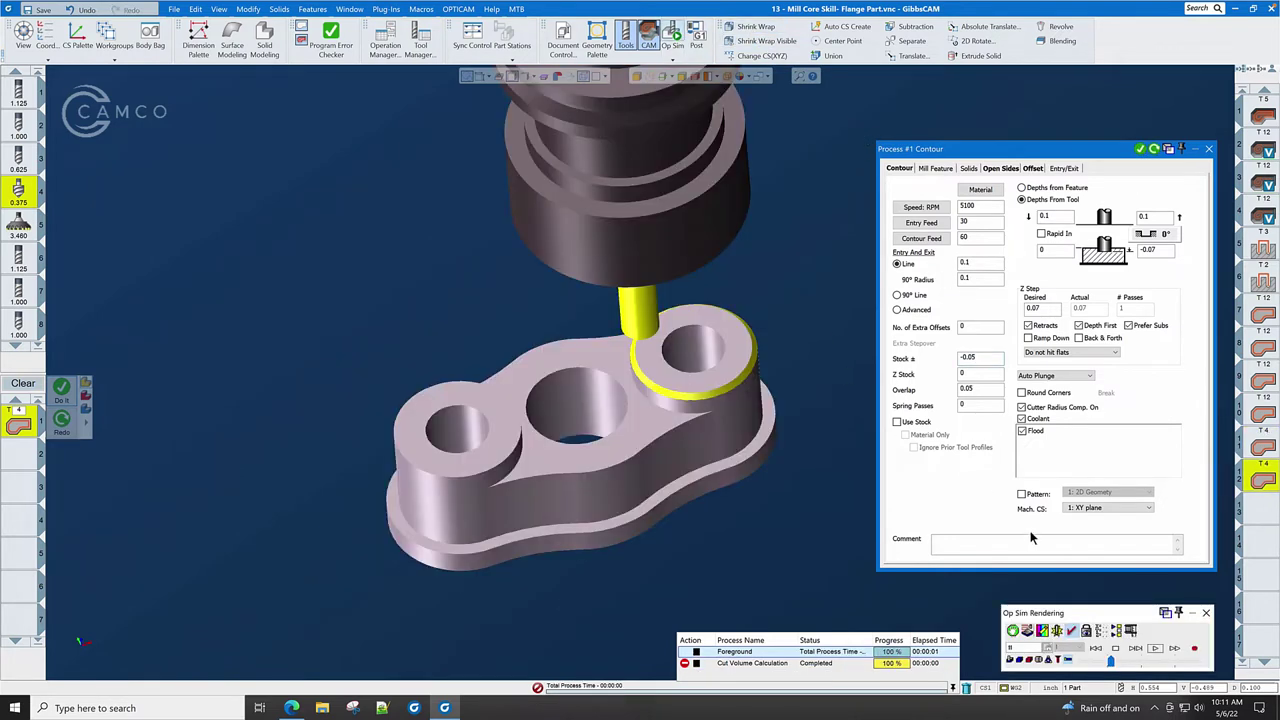
click(1155, 649)
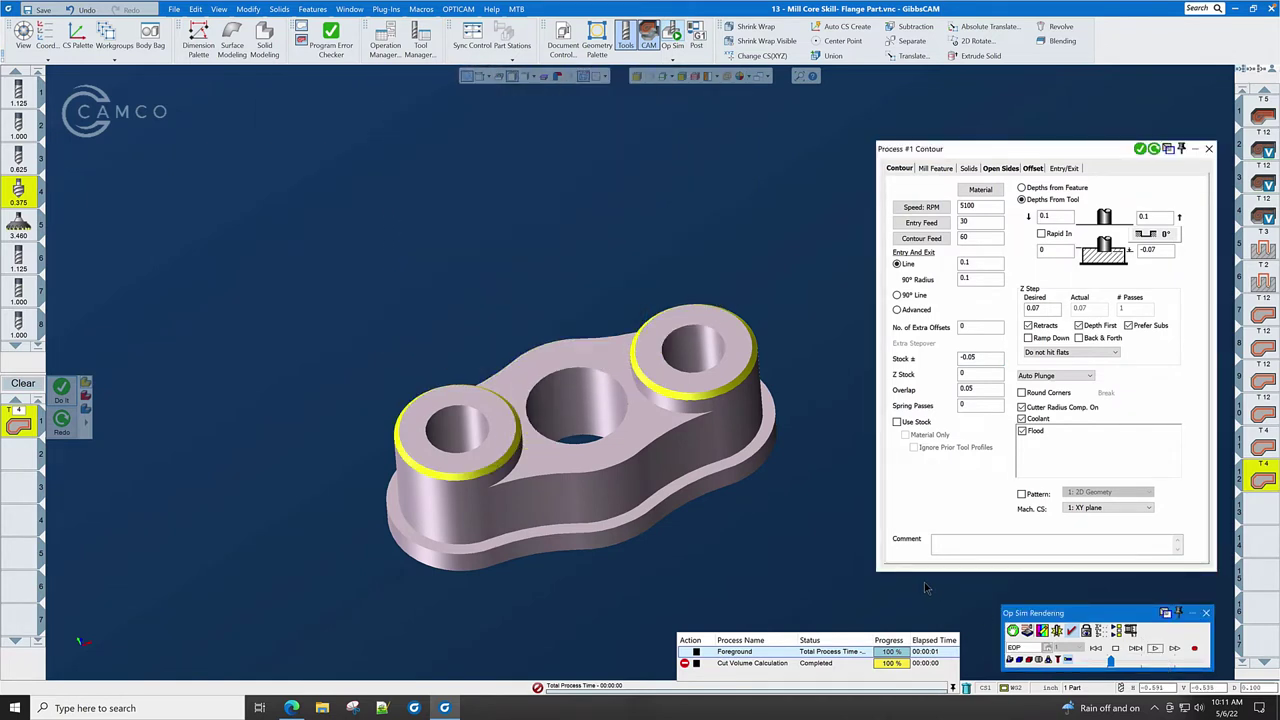
middle_drag(823, 417, 730, 328)
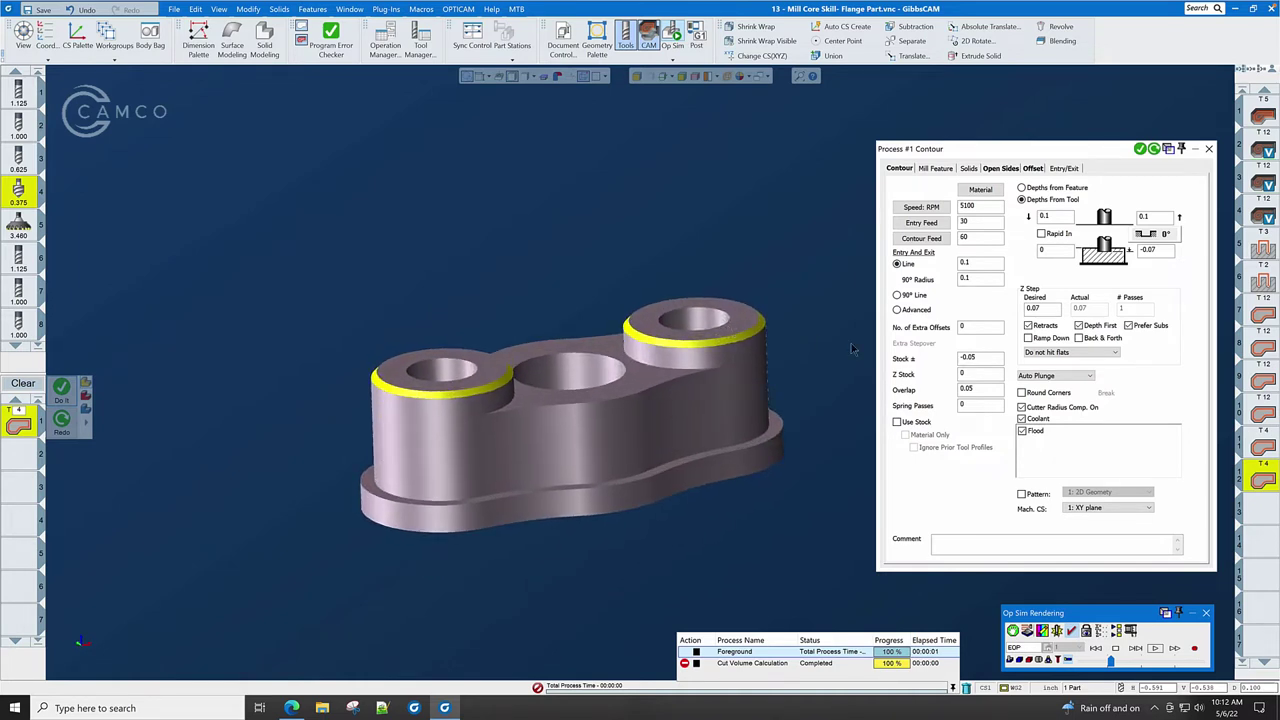
- Change the chamfer contour's stock allowance to -0.02
double_click(987, 357)
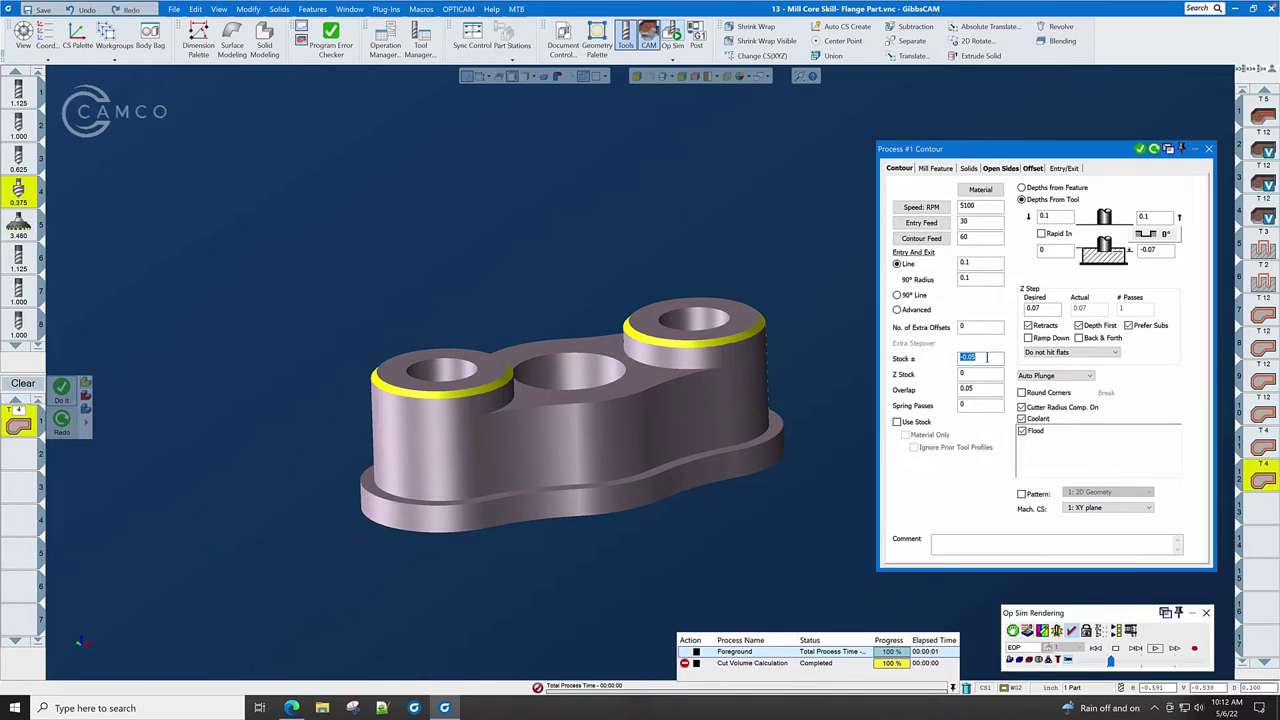
text(-0)
text(.02)
click(1195, 613)
click(1206, 612)
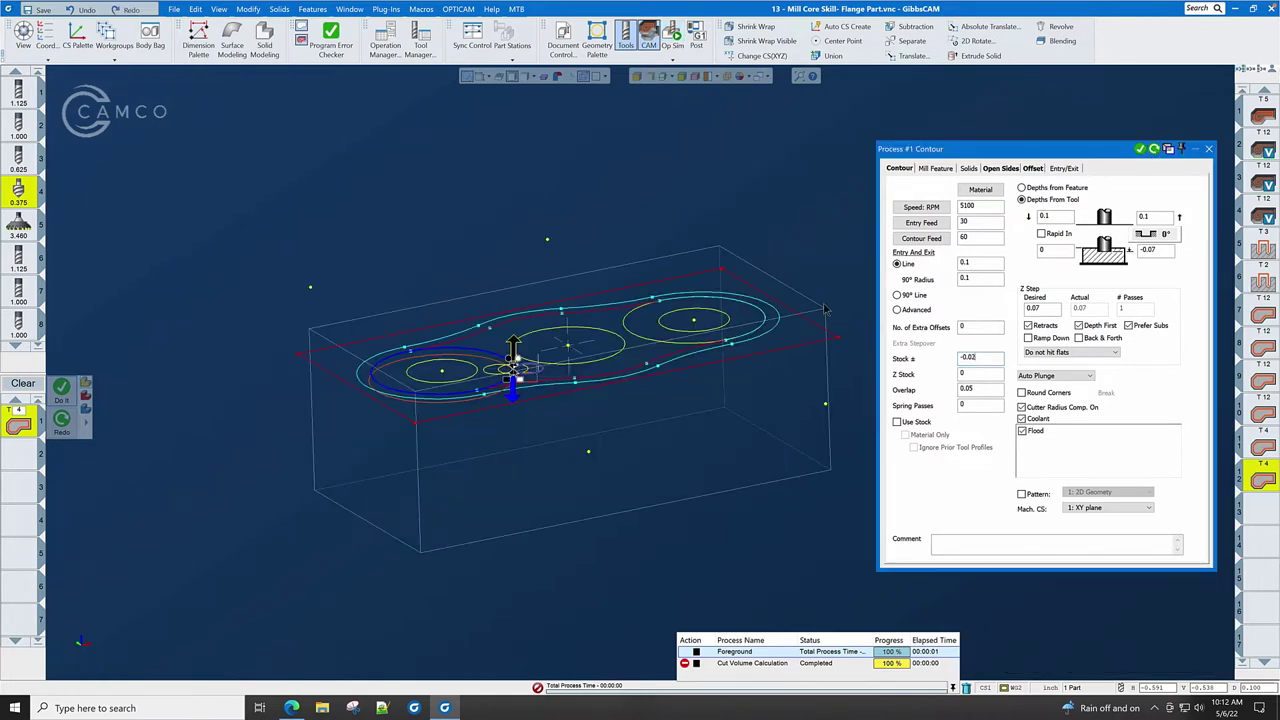
- Regenerate the right boss chamfer toolpath with the new stock and start a fresh isometric simulation
click(716, 320)
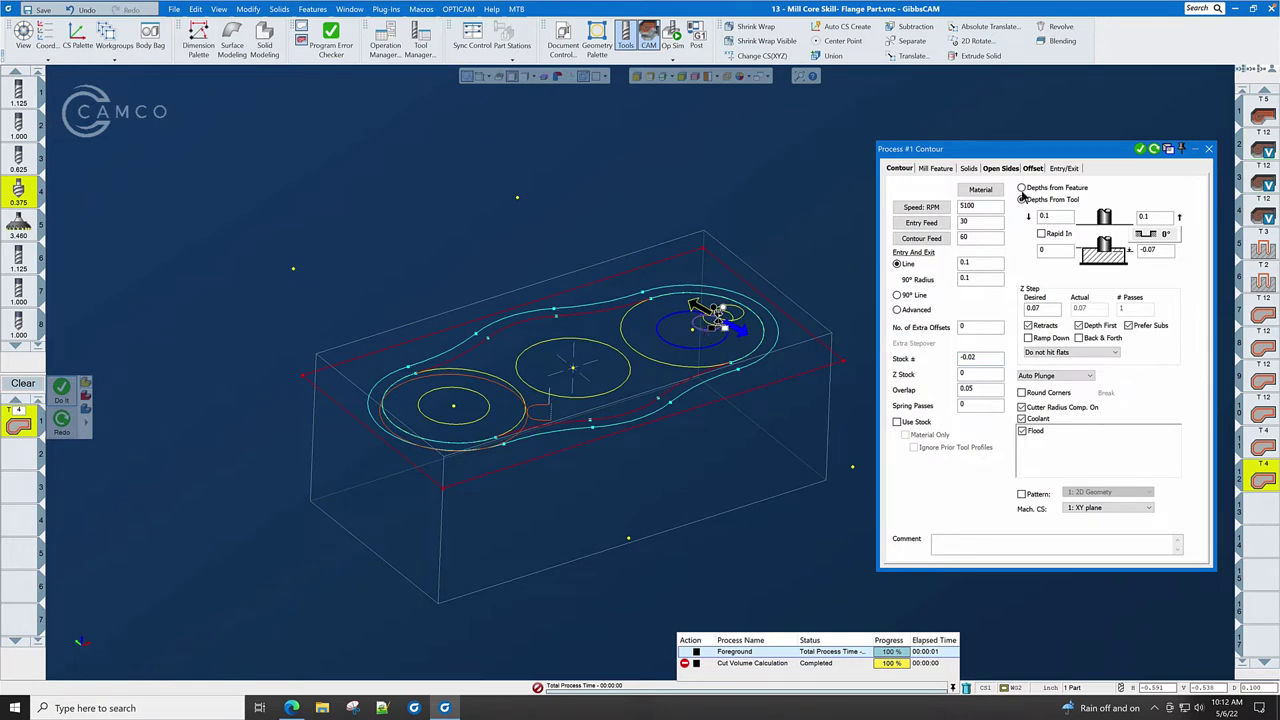
click(1141, 150)
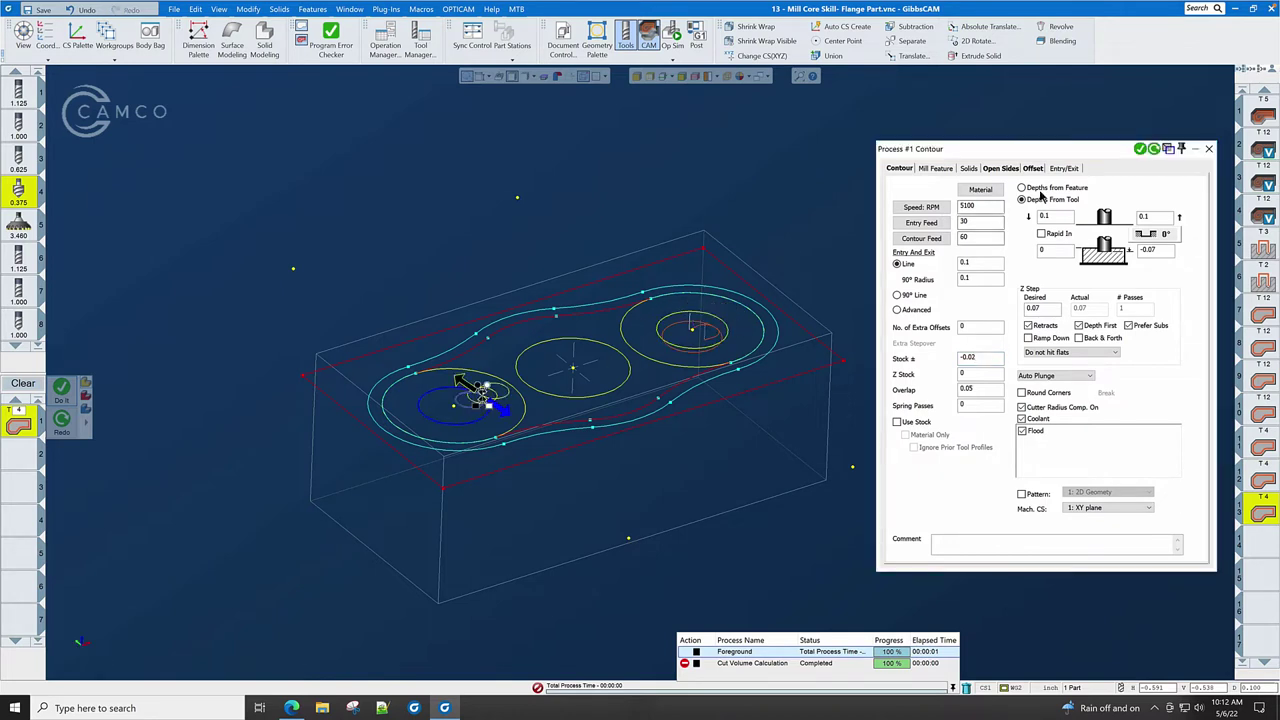
click(1141, 150)
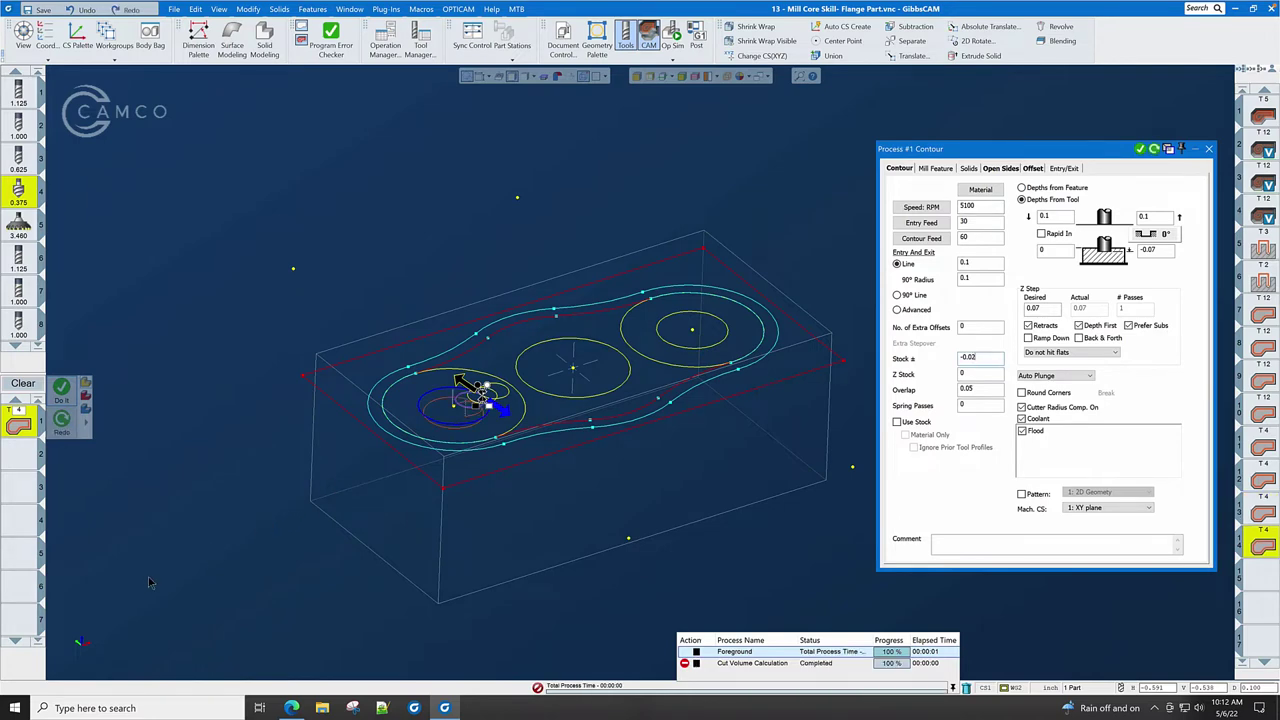
click(74, 626)
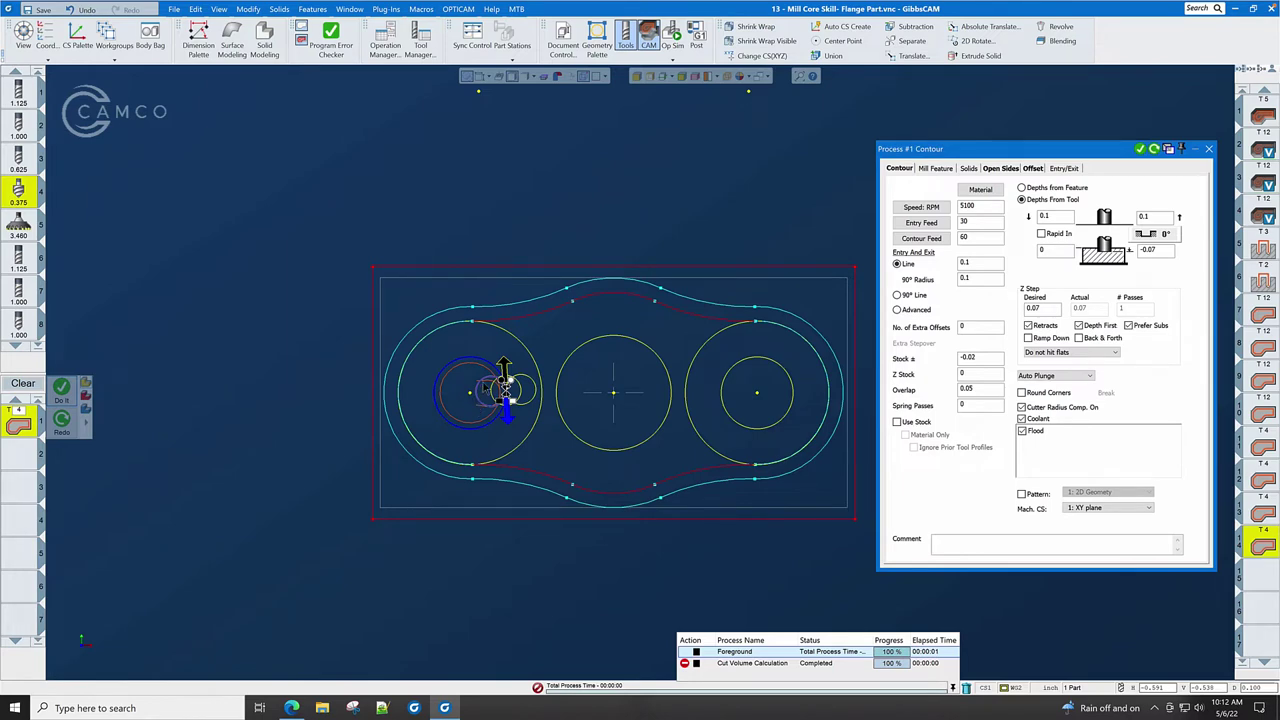
click(1208, 149)
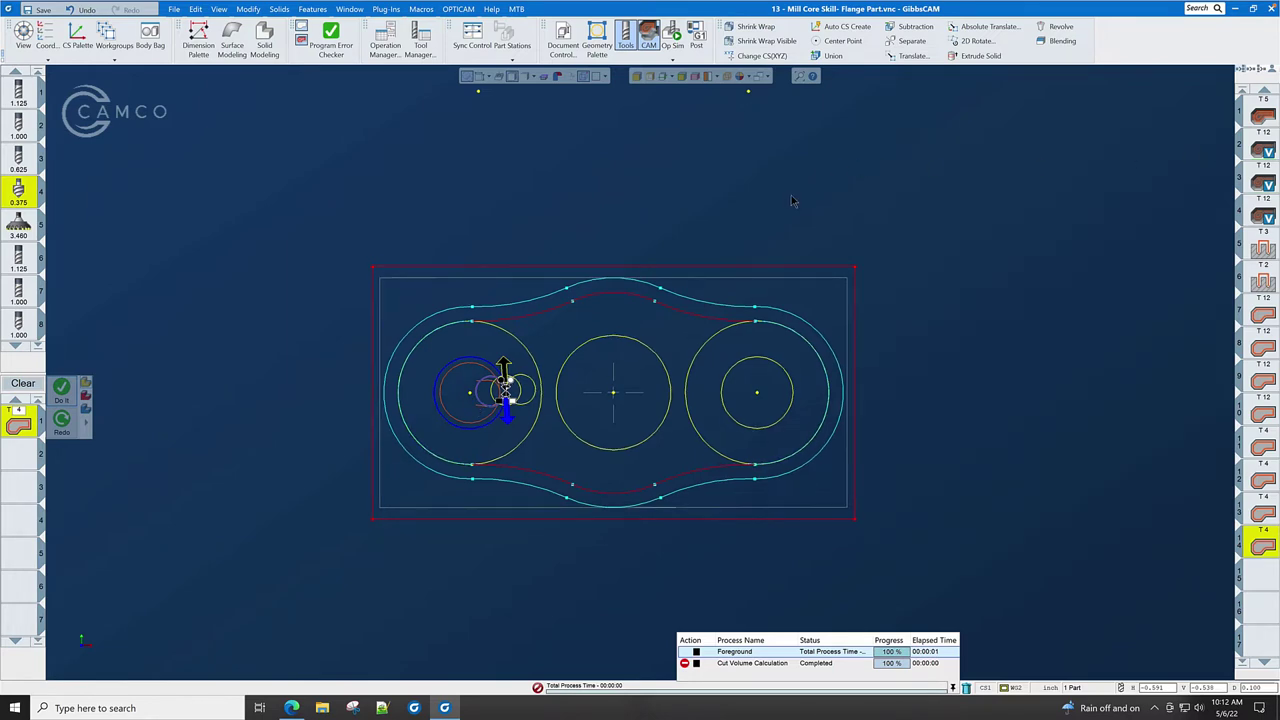
key(Home)
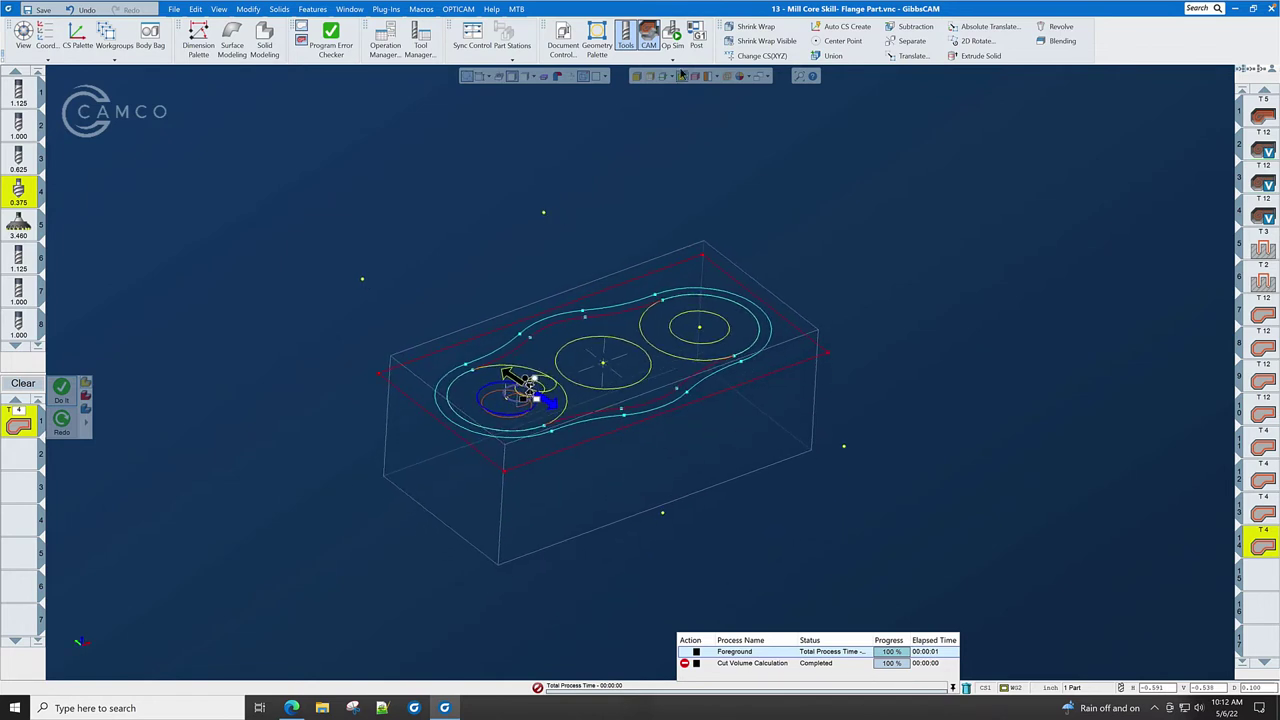
click(672, 40)
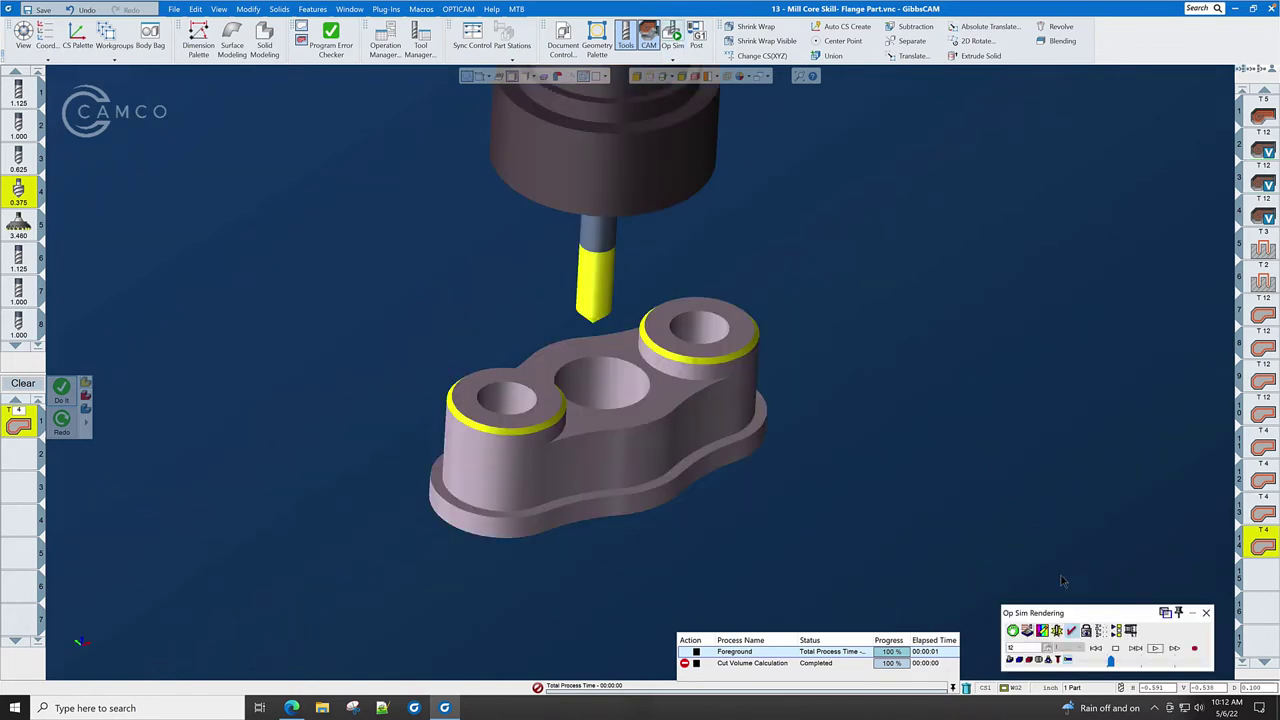
- Step through the right and left boss chamfers, run the rest, and close Op Sim
click(1136, 649)
click(1136, 649)
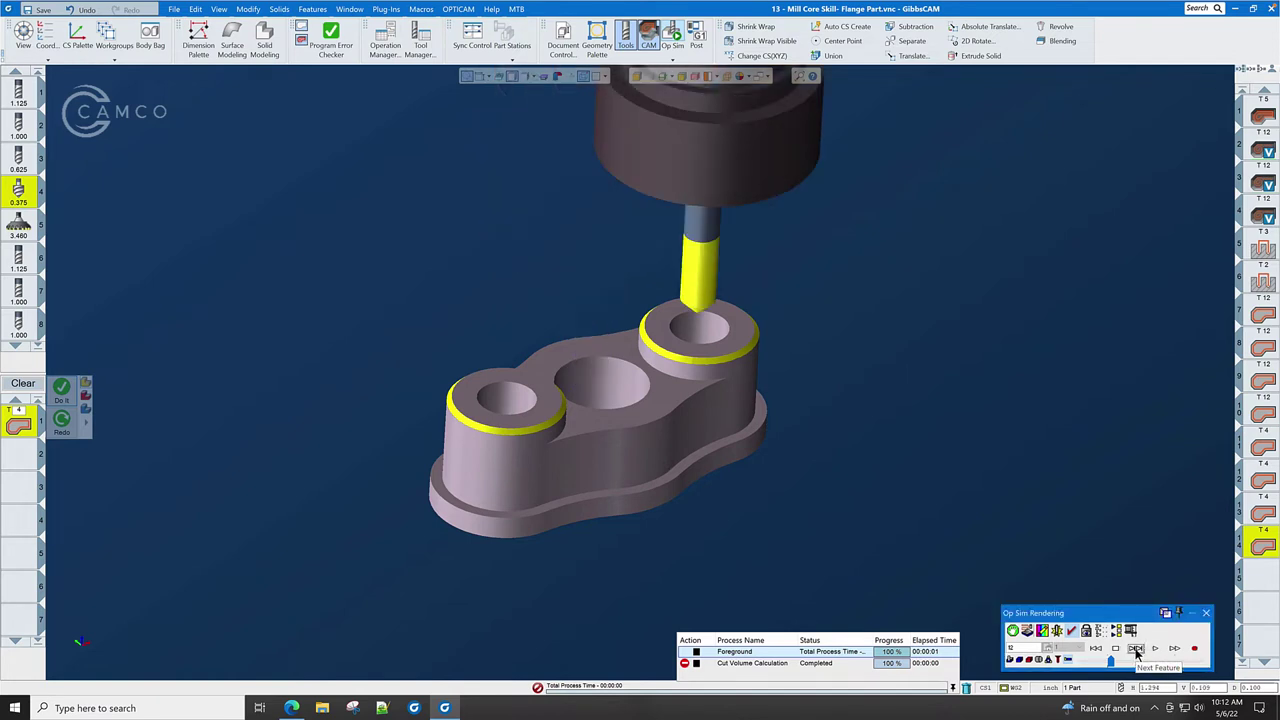
click(1136, 649)
click(1136, 649)
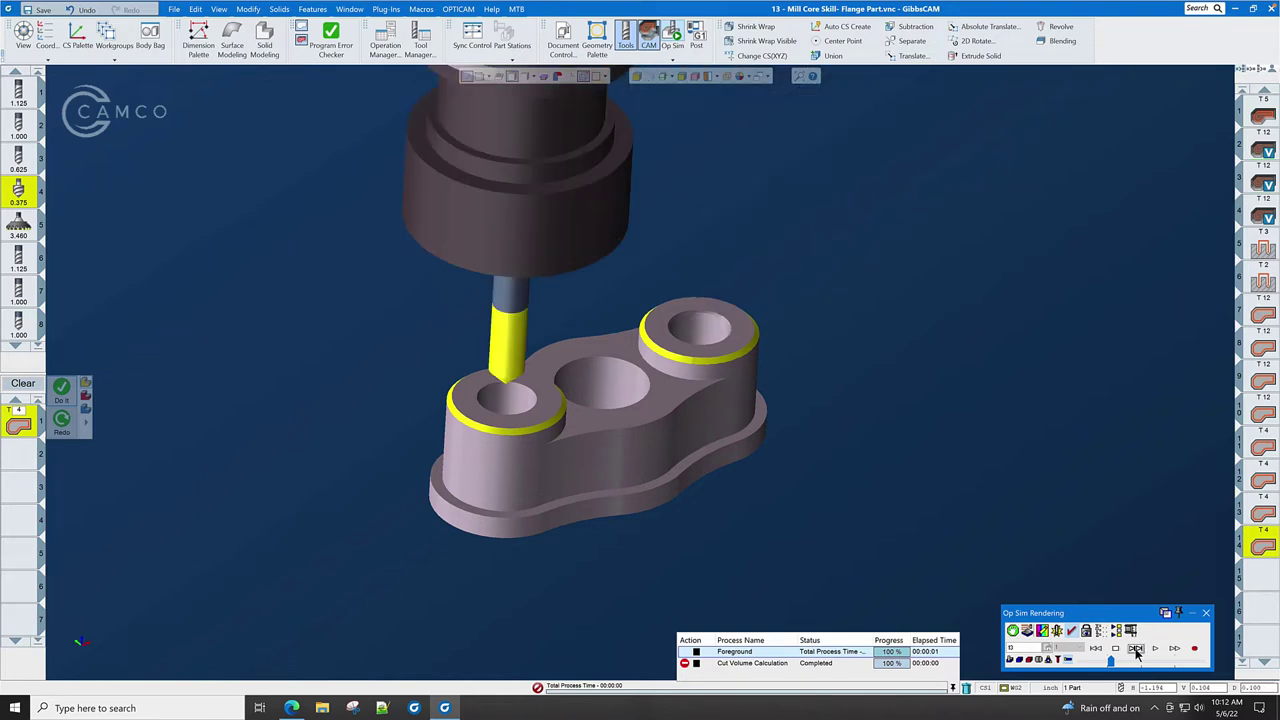
click(1155, 649)
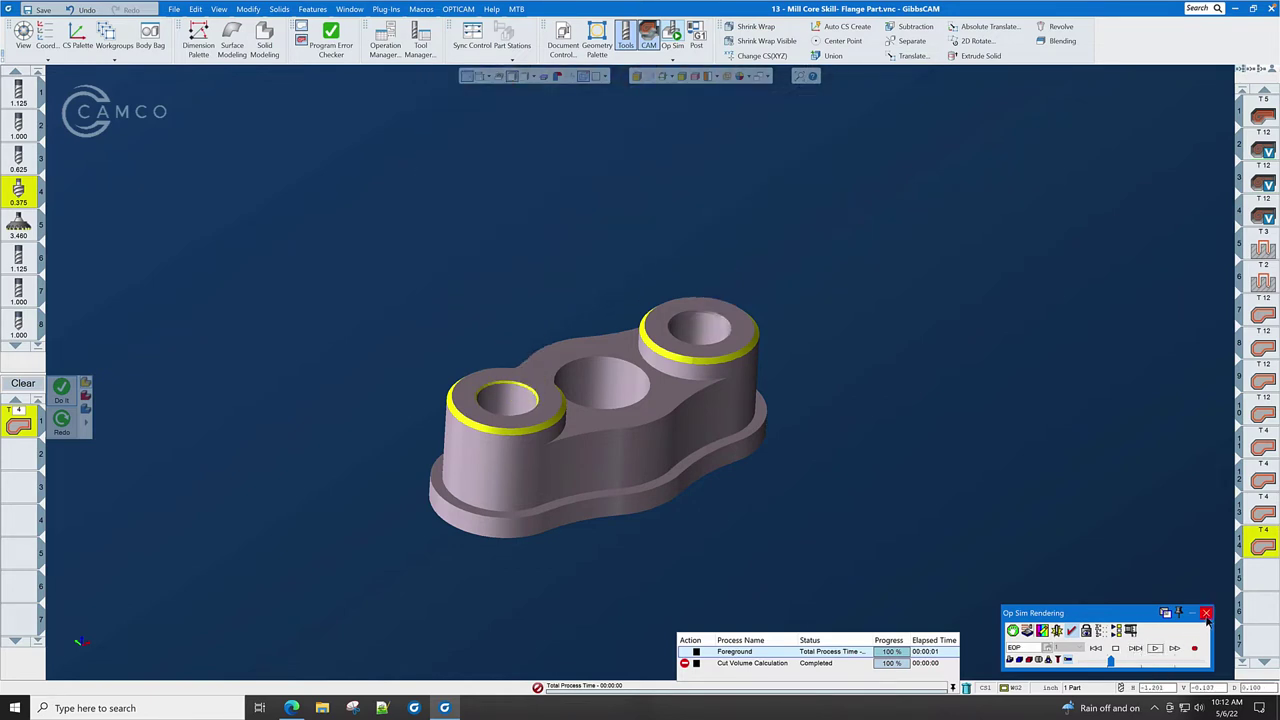
click(1207, 614)
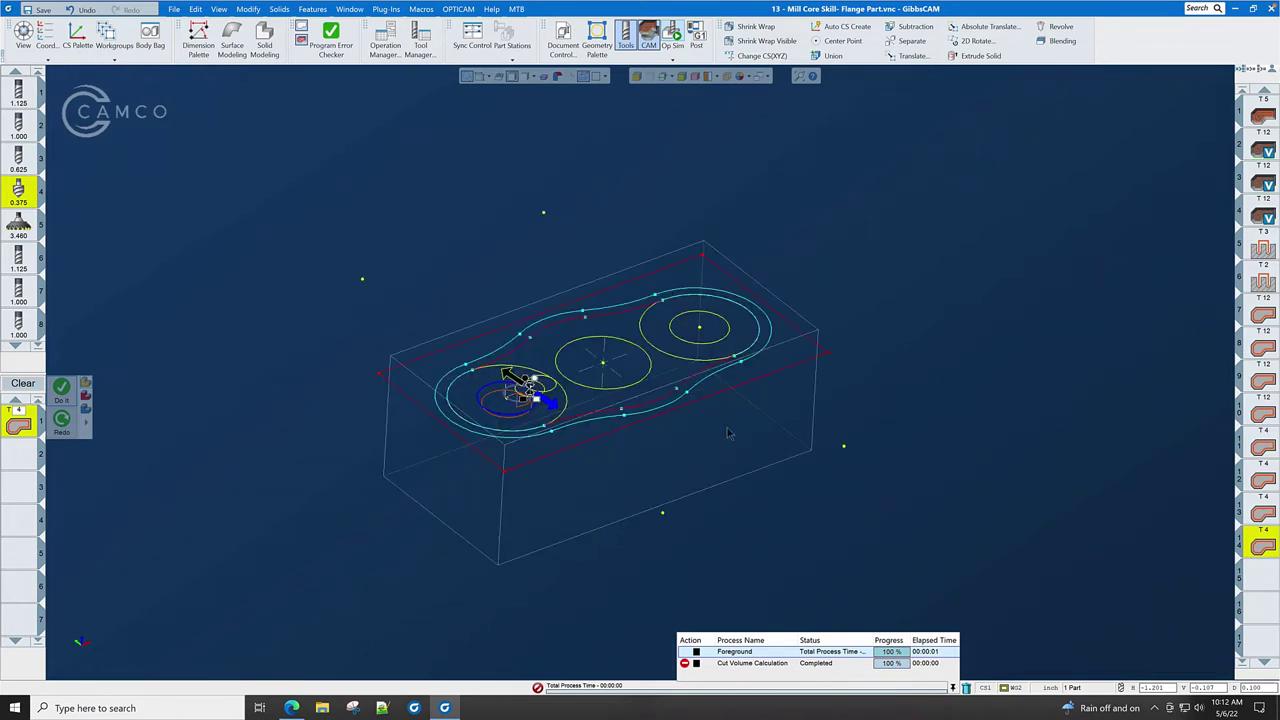
- Apply the chamfer contour to the centre bore circle, regenerate it, and start Op Sim
click(646, 356)
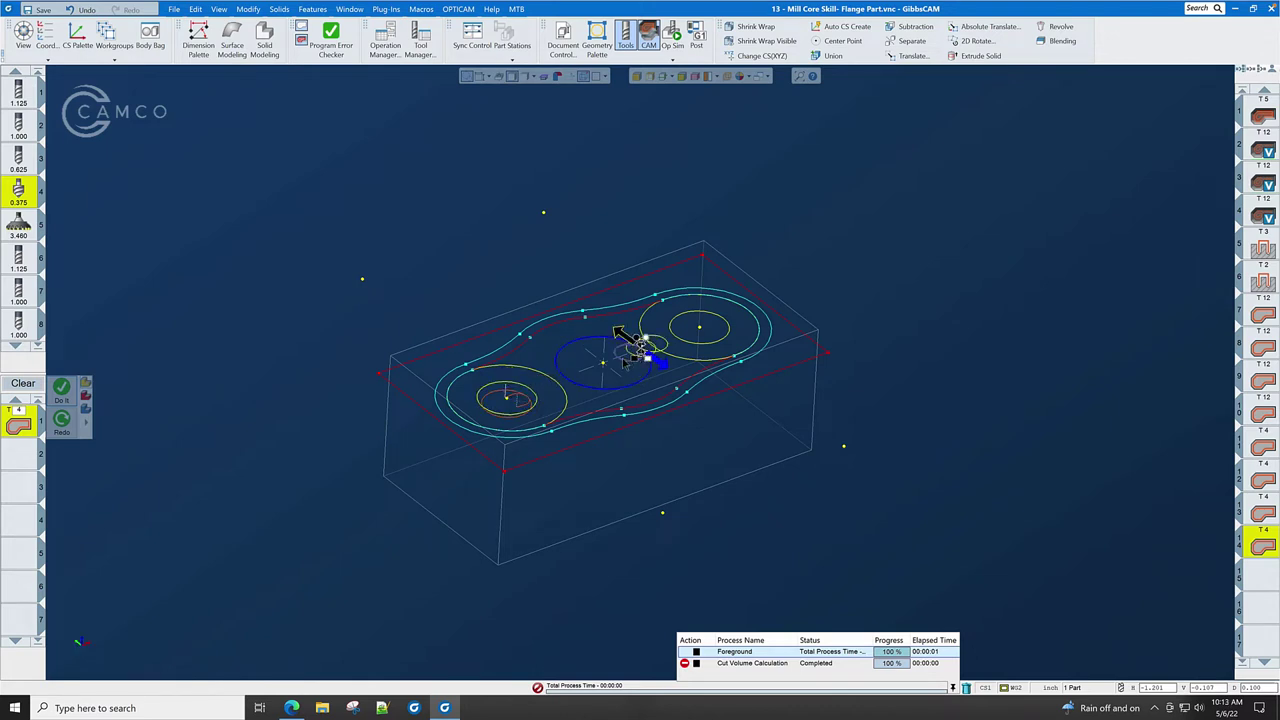
click(62, 388)
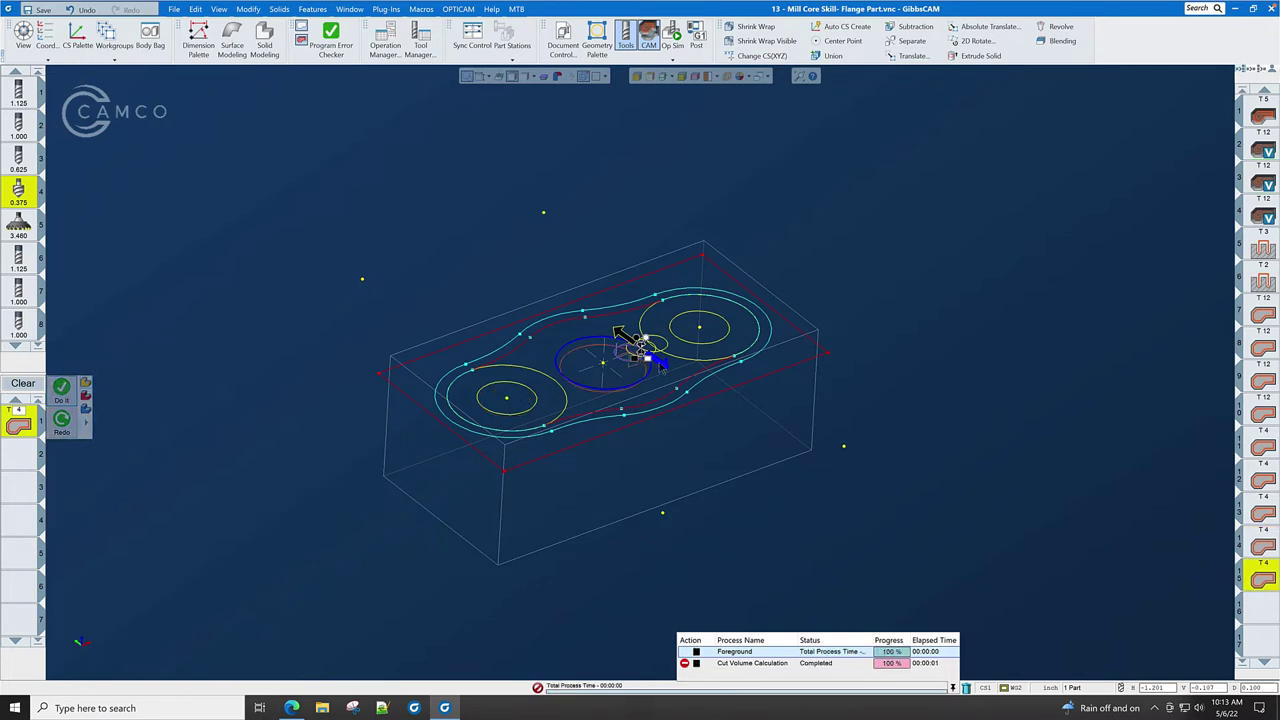
click(672, 44)
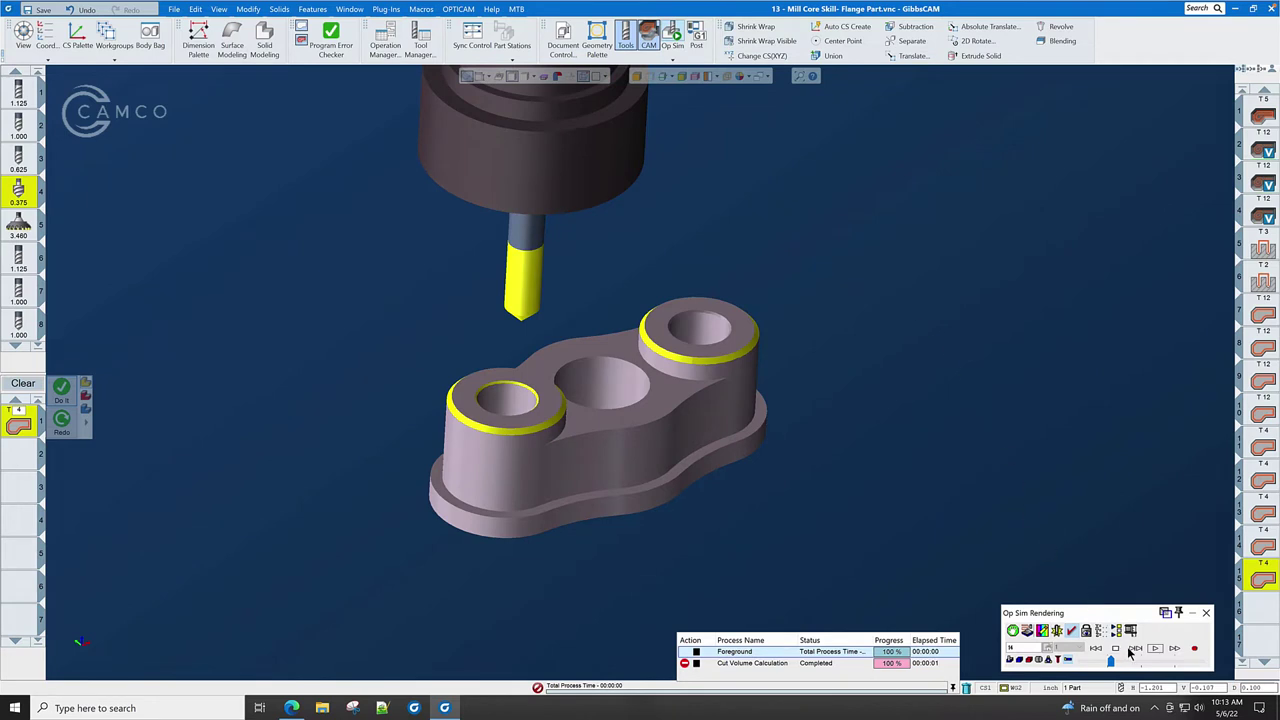
- Step the simulation feature by feature to the end, then close it
click(1135, 649)
click(1135, 649)
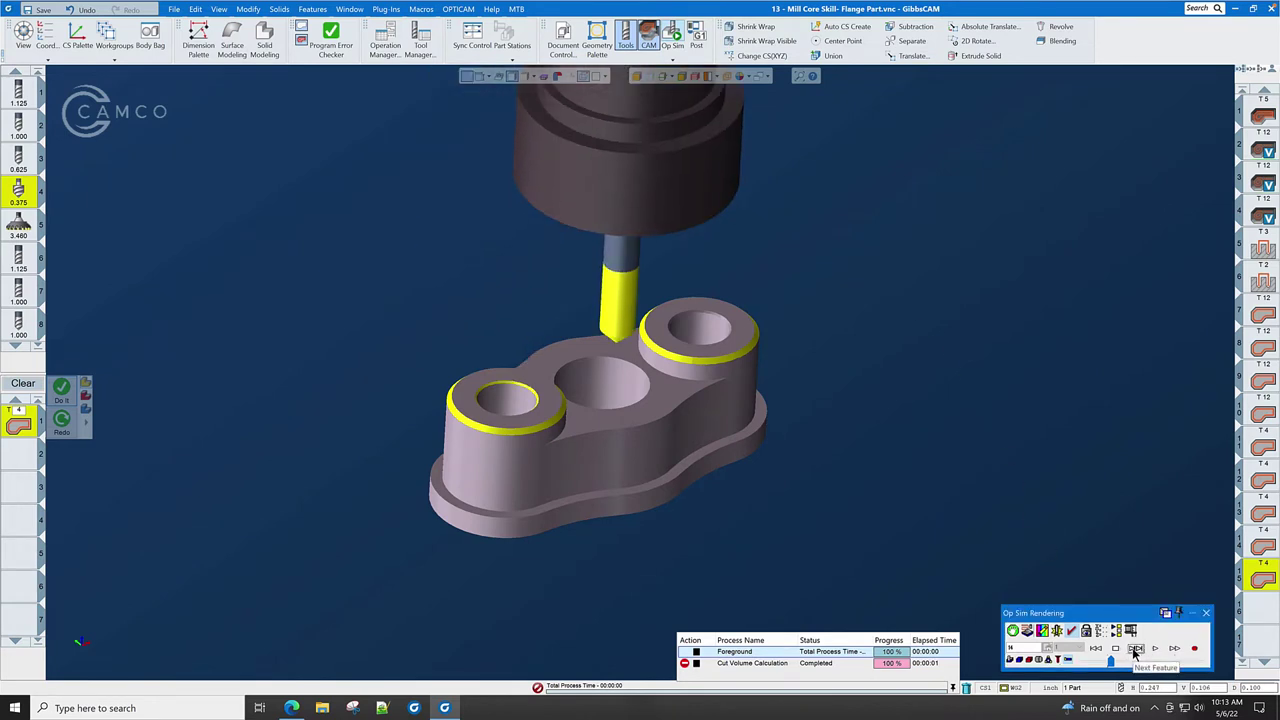
click(1135, 649)
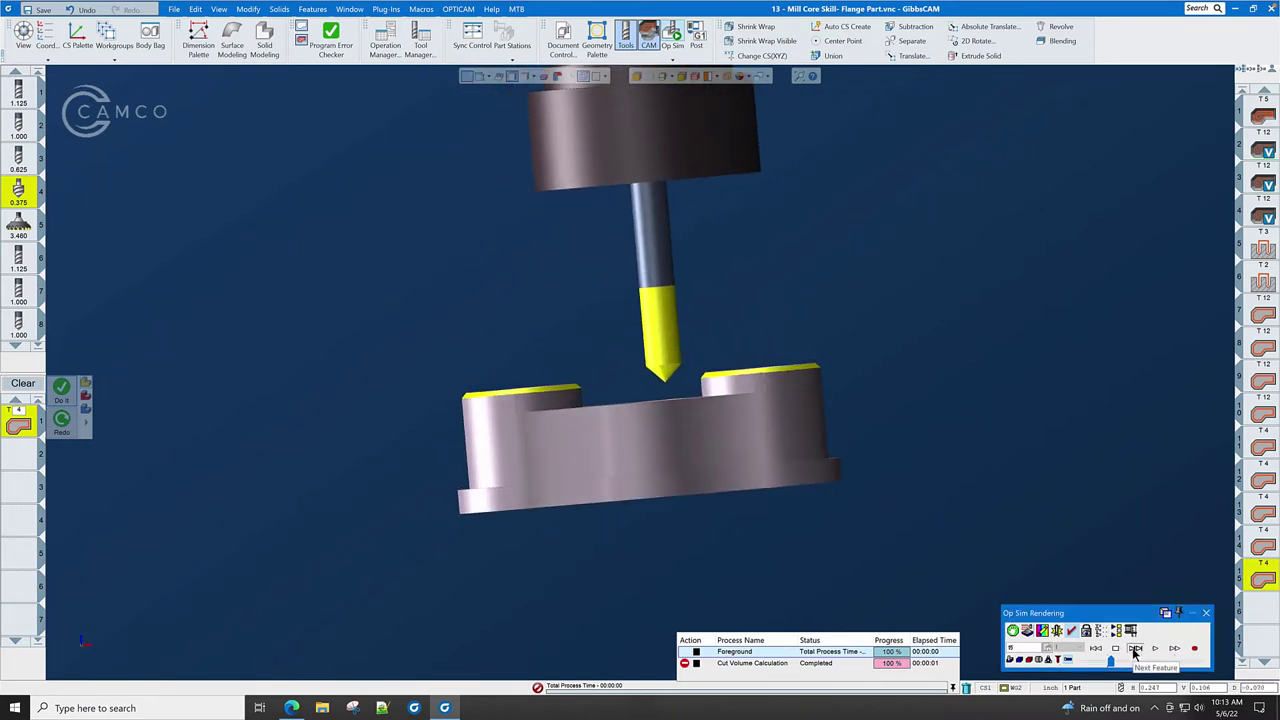
click(1135, 649)
click(1135, 649)
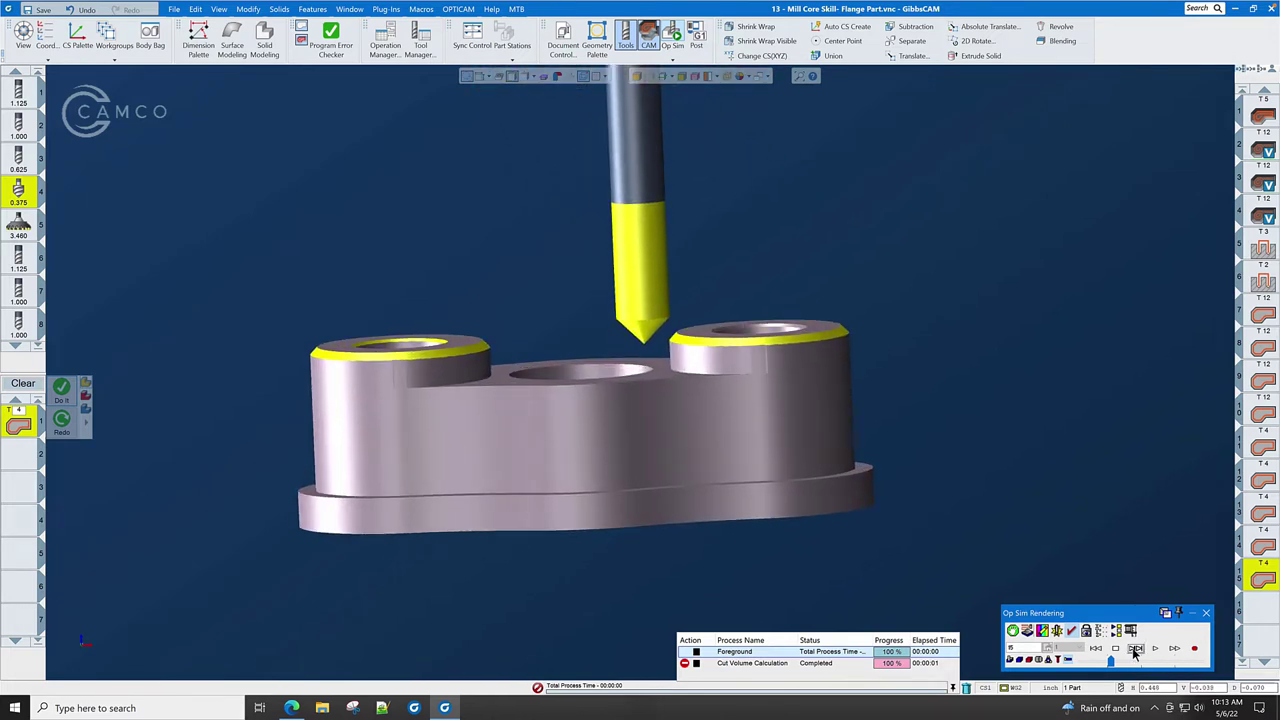
click(1135, 649)
click(1135, 649)
click(1135, 649)
click(1135, 649)
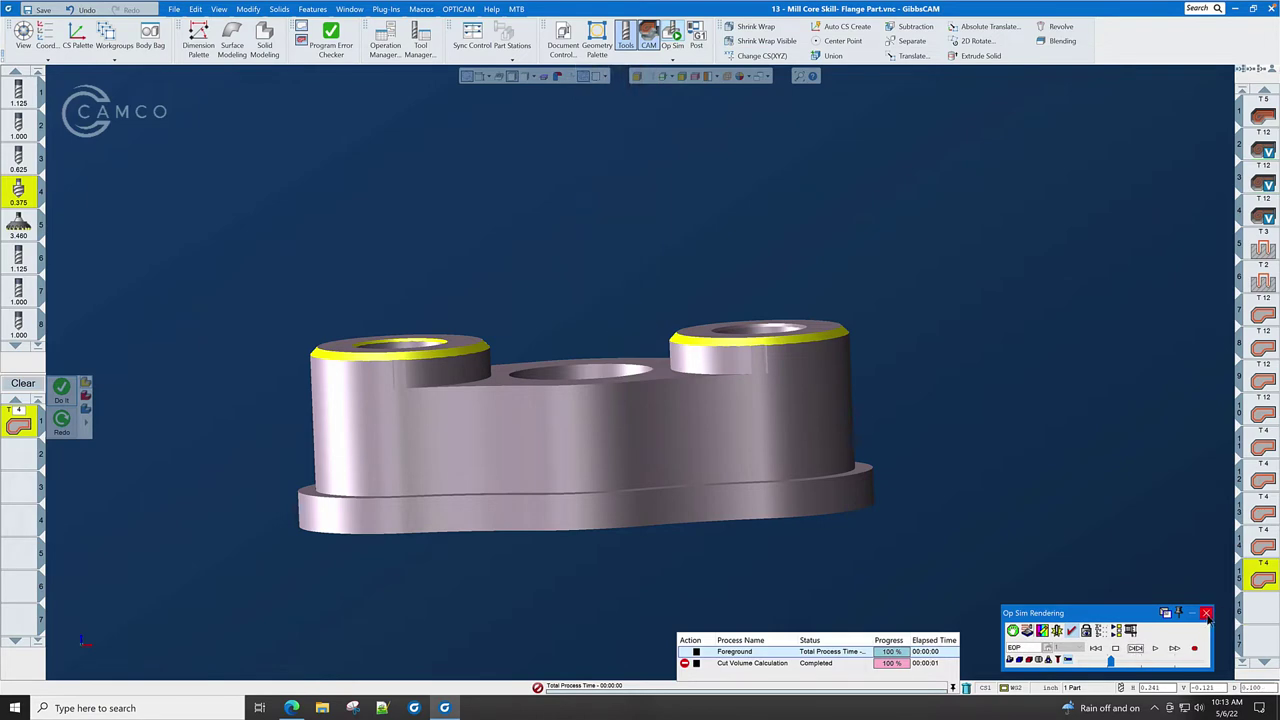
click(1207, 617)
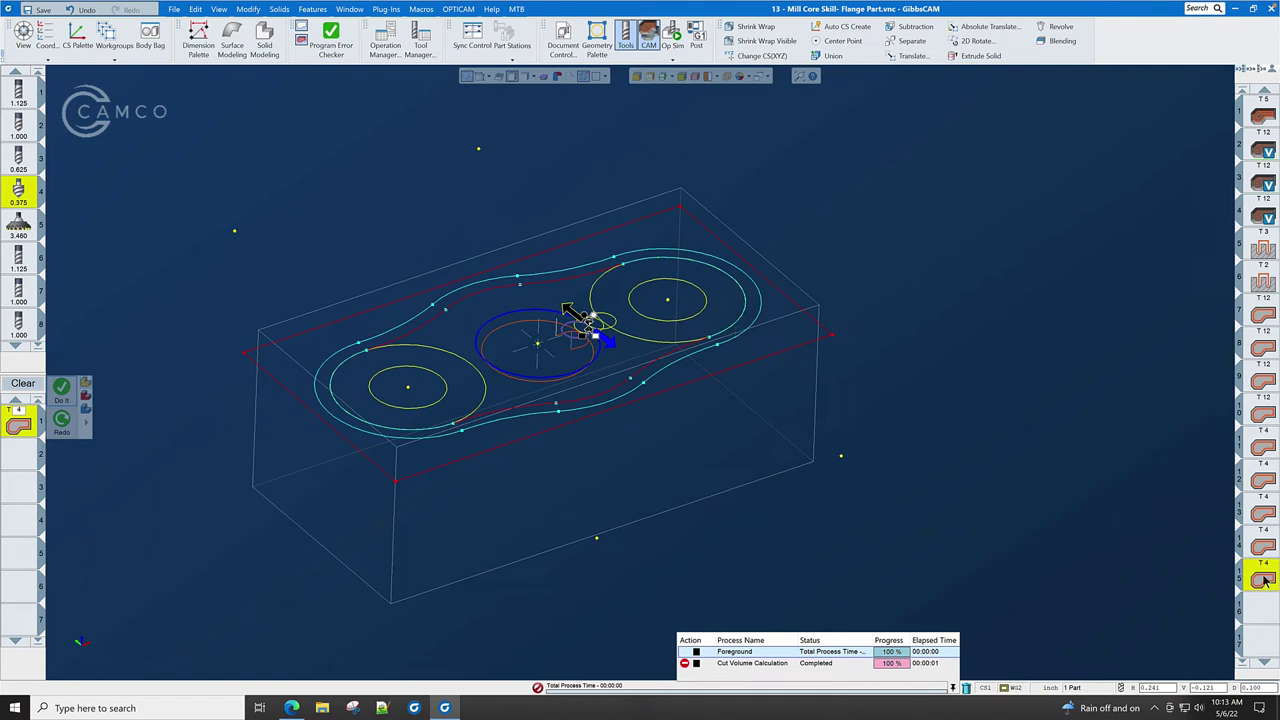
- Set the centre bore contour's depth to -0.25 and bottom depth to -0.32 (-.25-.07)
double_click(1265, 580)
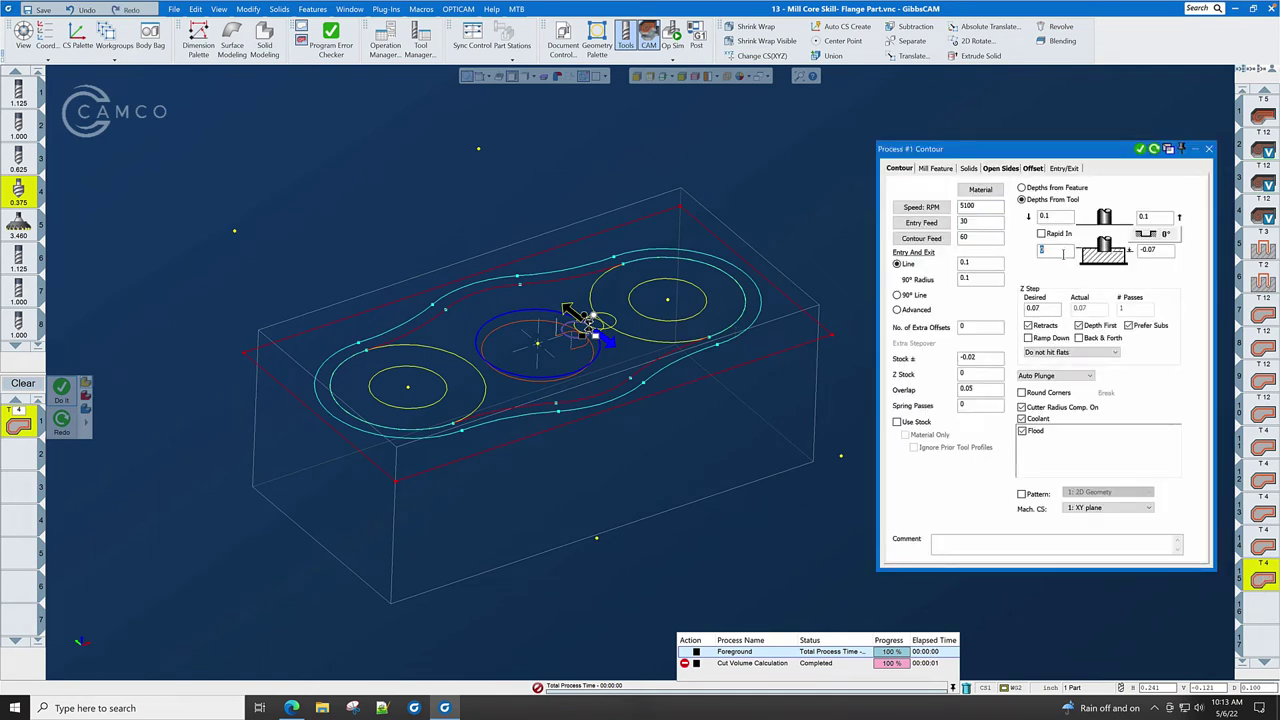
click(1063, 252)
text(-.25)
click(1163, 251)
text(-.25)
key(Tab)
- Regenerate the centre bore toolpath and launch a new simulation
click(1155, 150)
click(1209, 150)
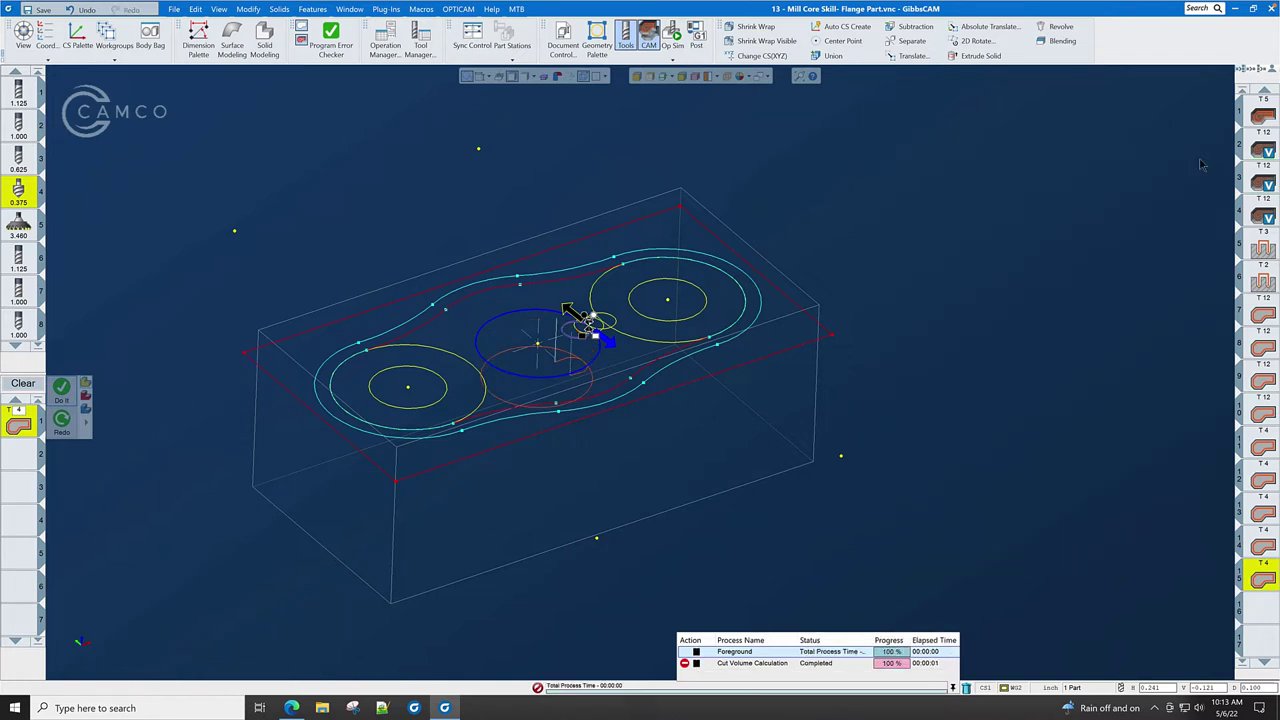
click(673, 36)
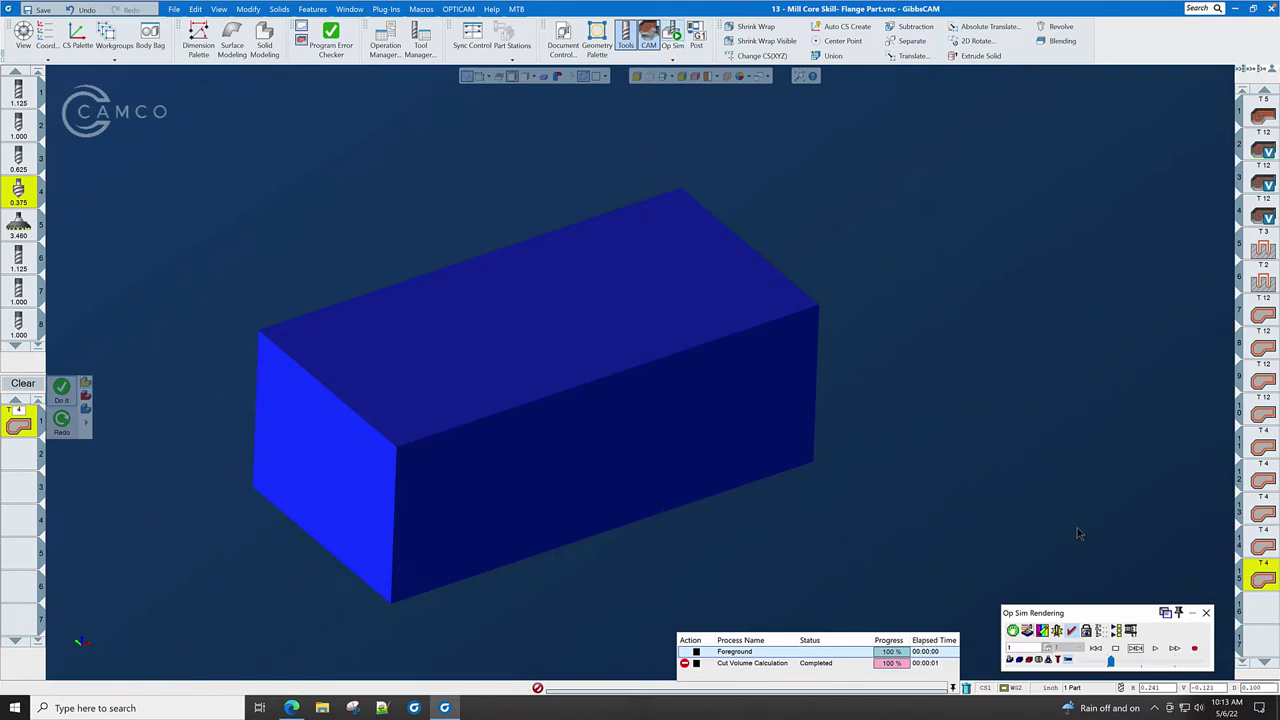
- Add a Start At Operation 11 stop, close the Stops list, and rewind the simulation
click(1013, 631)
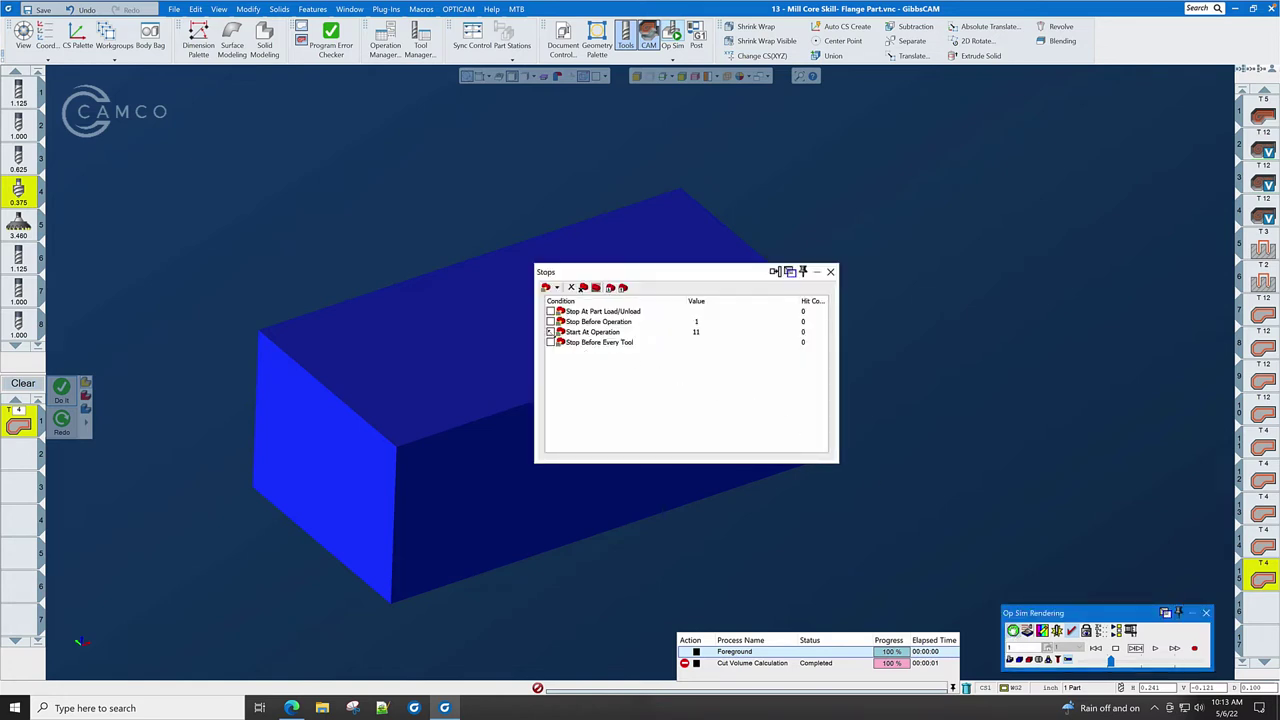
click(550, 331)
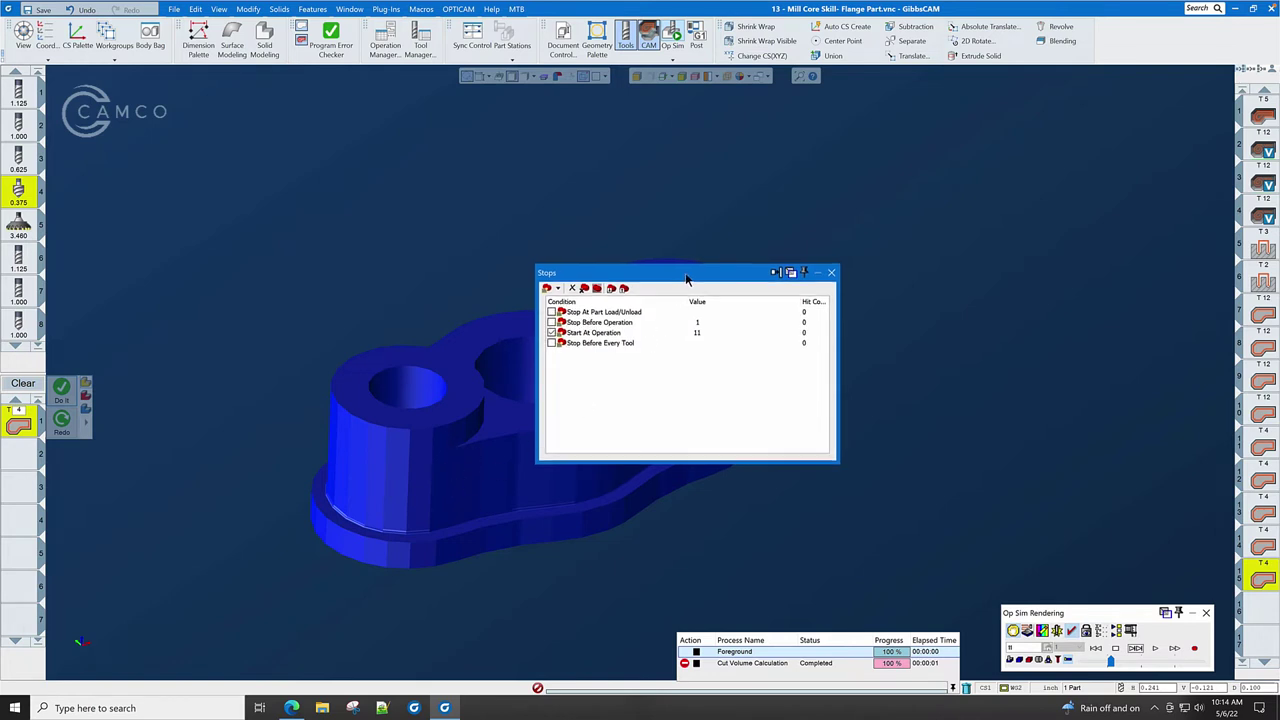
drag(680, 274, 939, 297)
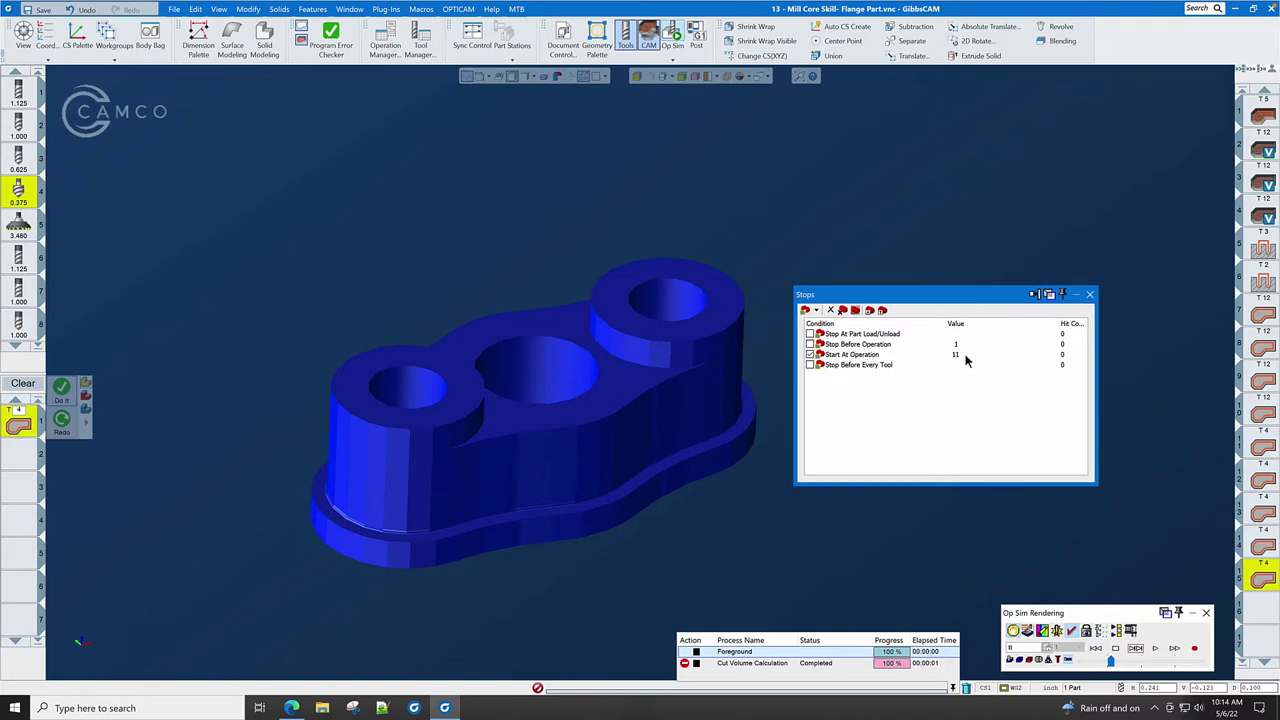
double_click(955, 355)
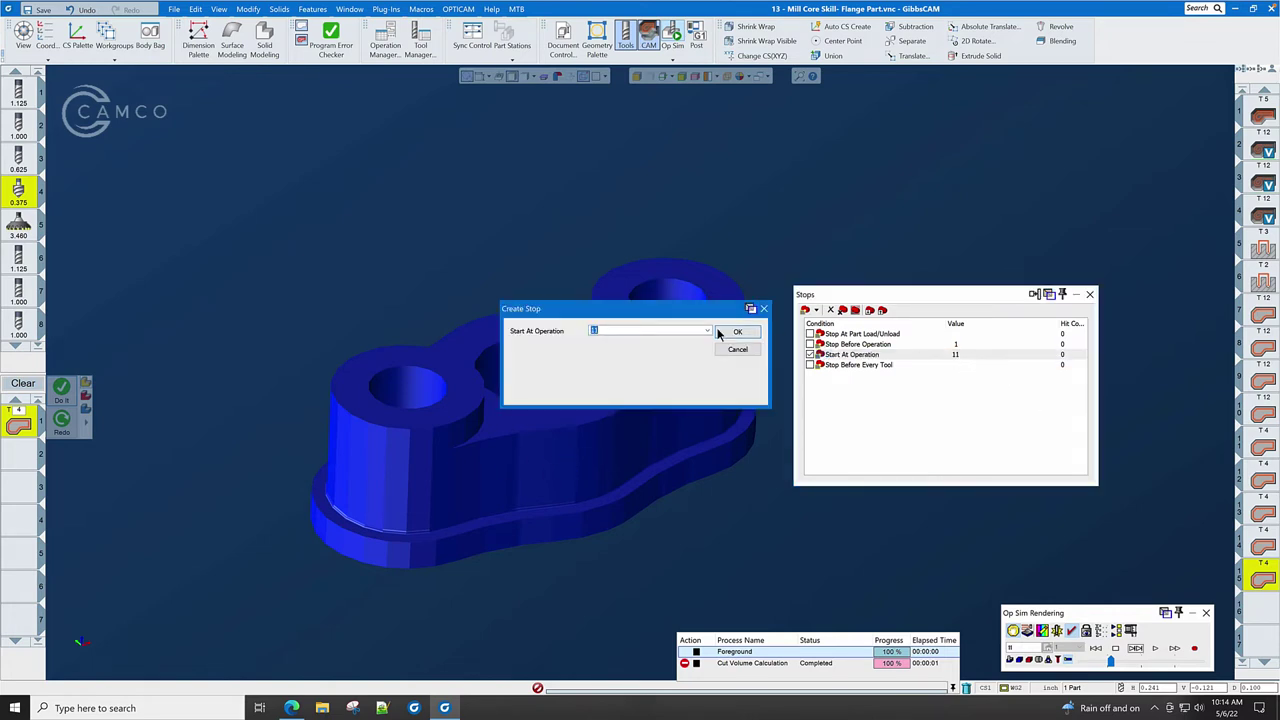
click(706, 331)
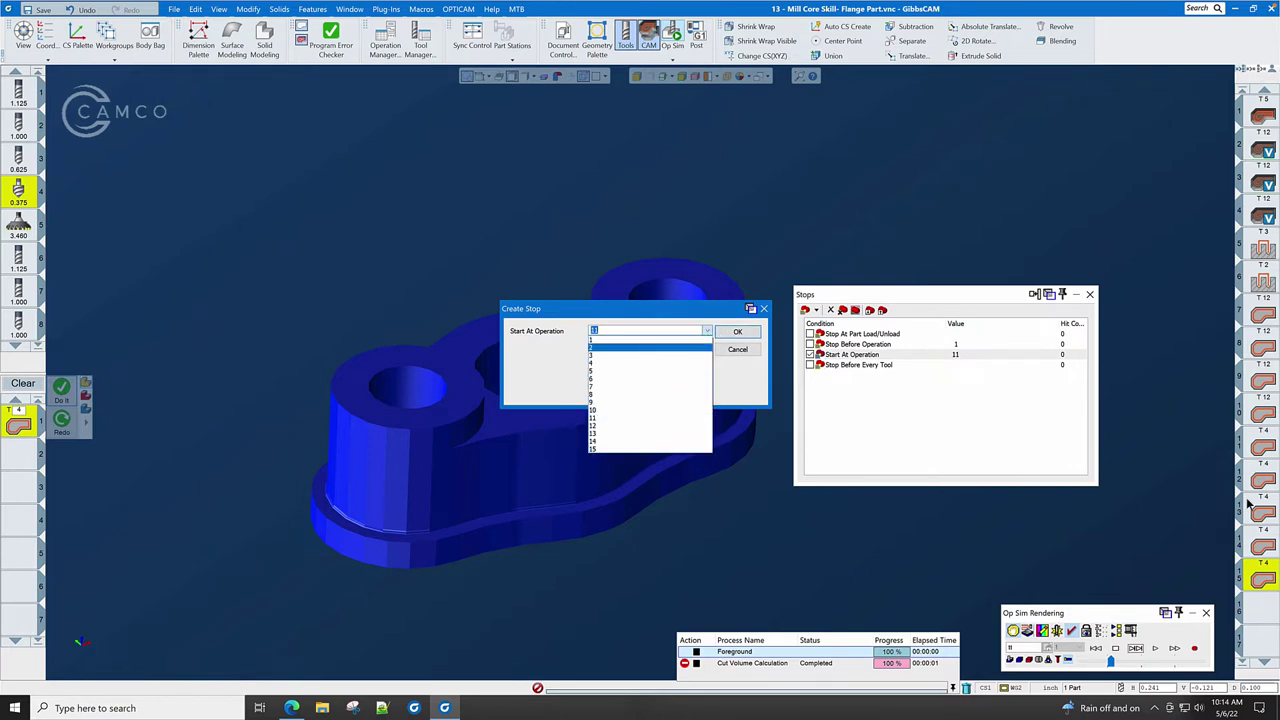
click(752, 355)
click(752, 352)
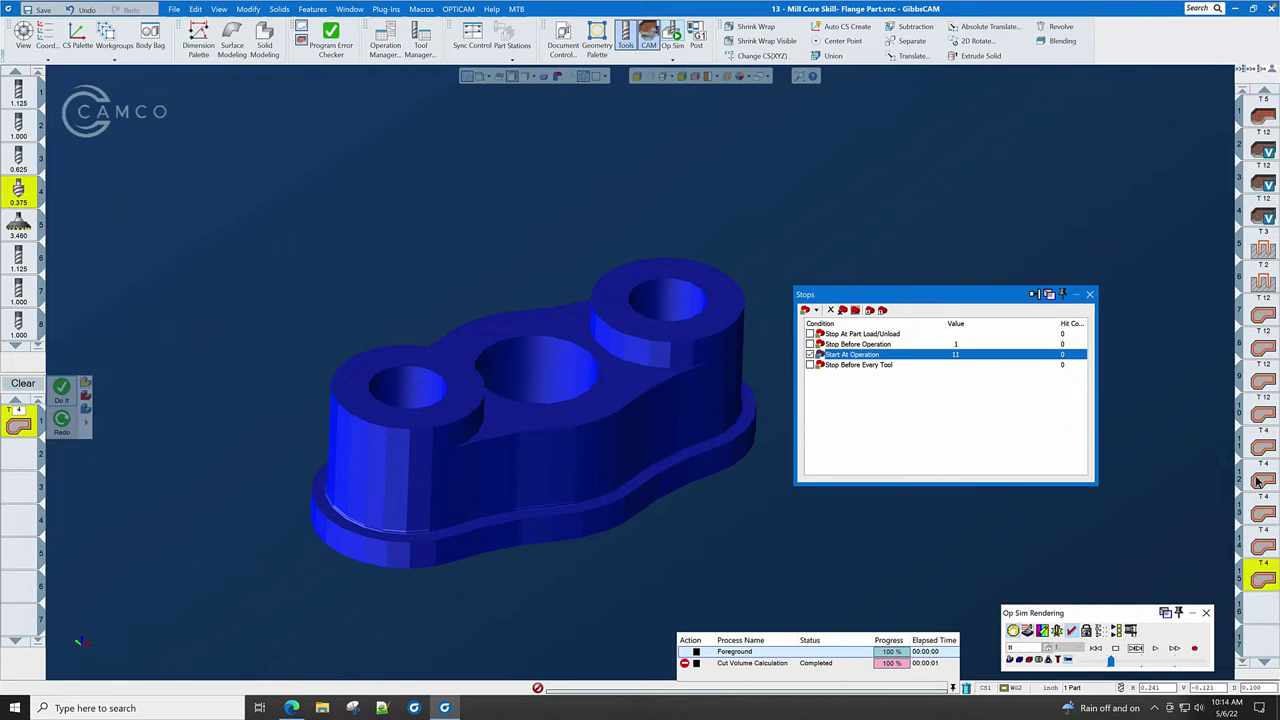
click(1090, 294)
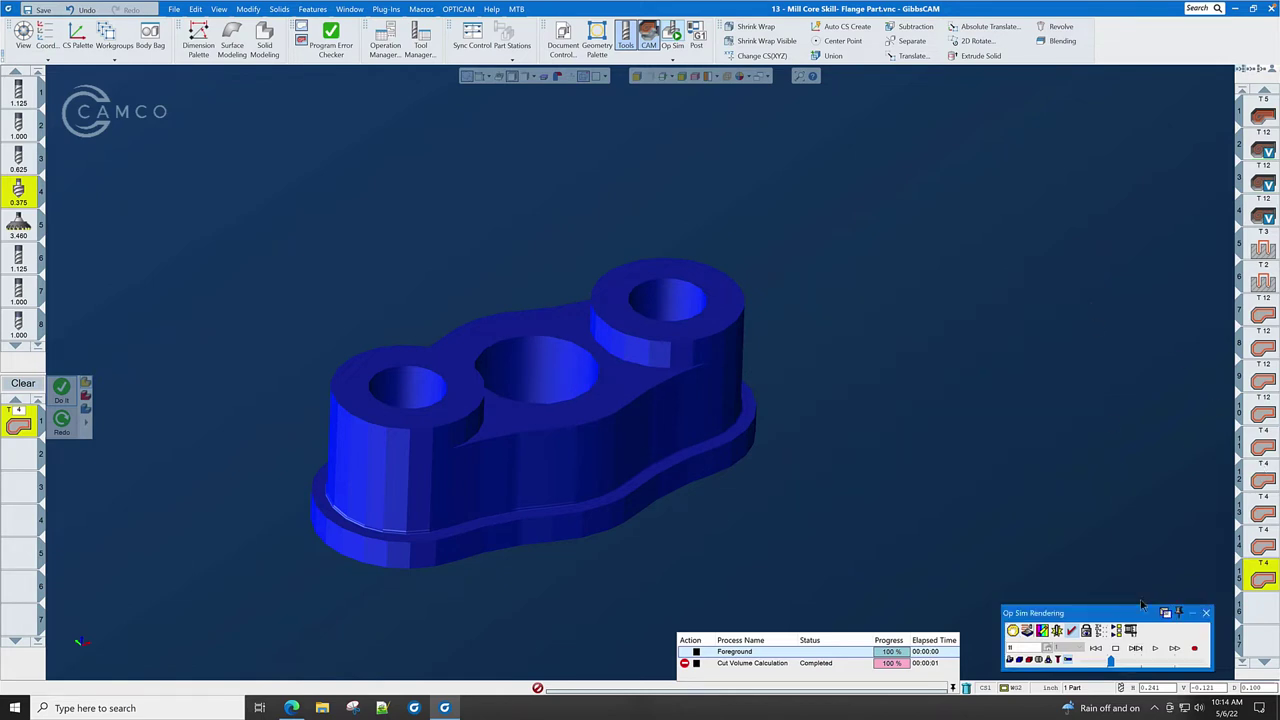
click(1096, 648)
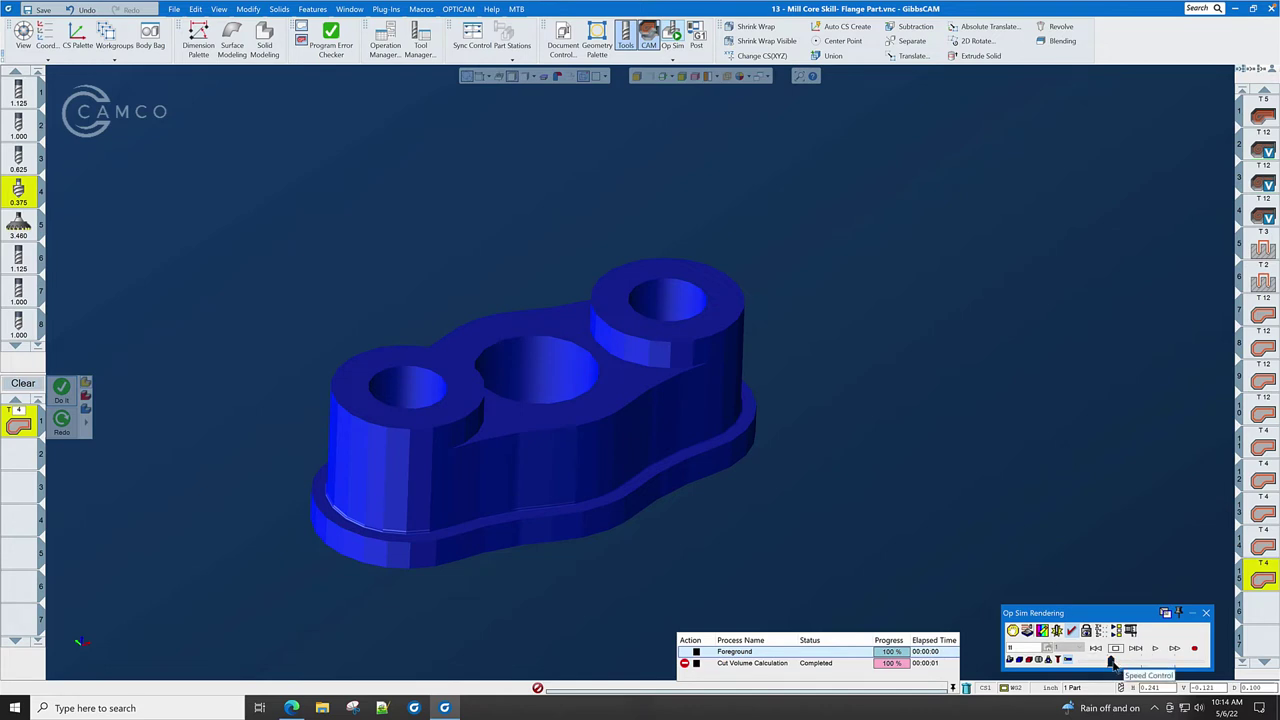
- Run the simulation, zoom to inspect the boss and bore chamfers, then close Op Sim
click(1155, 648)
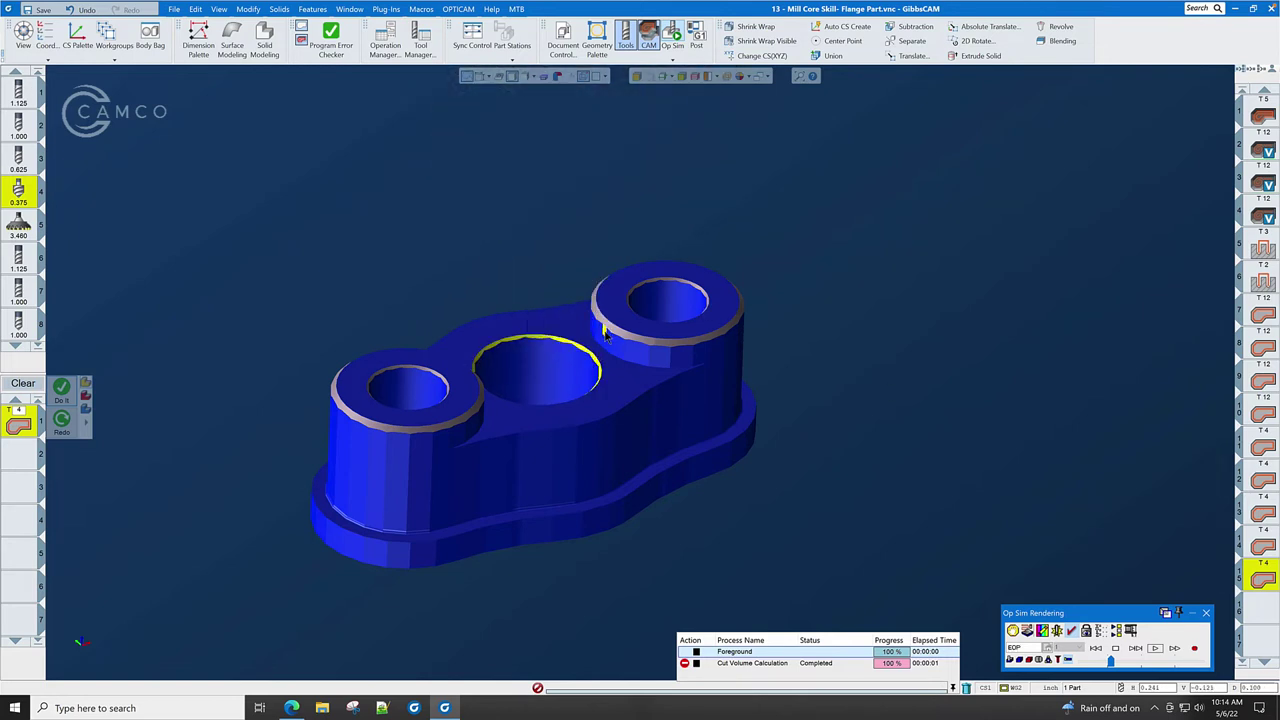
scroll(604, 334, up, 5)
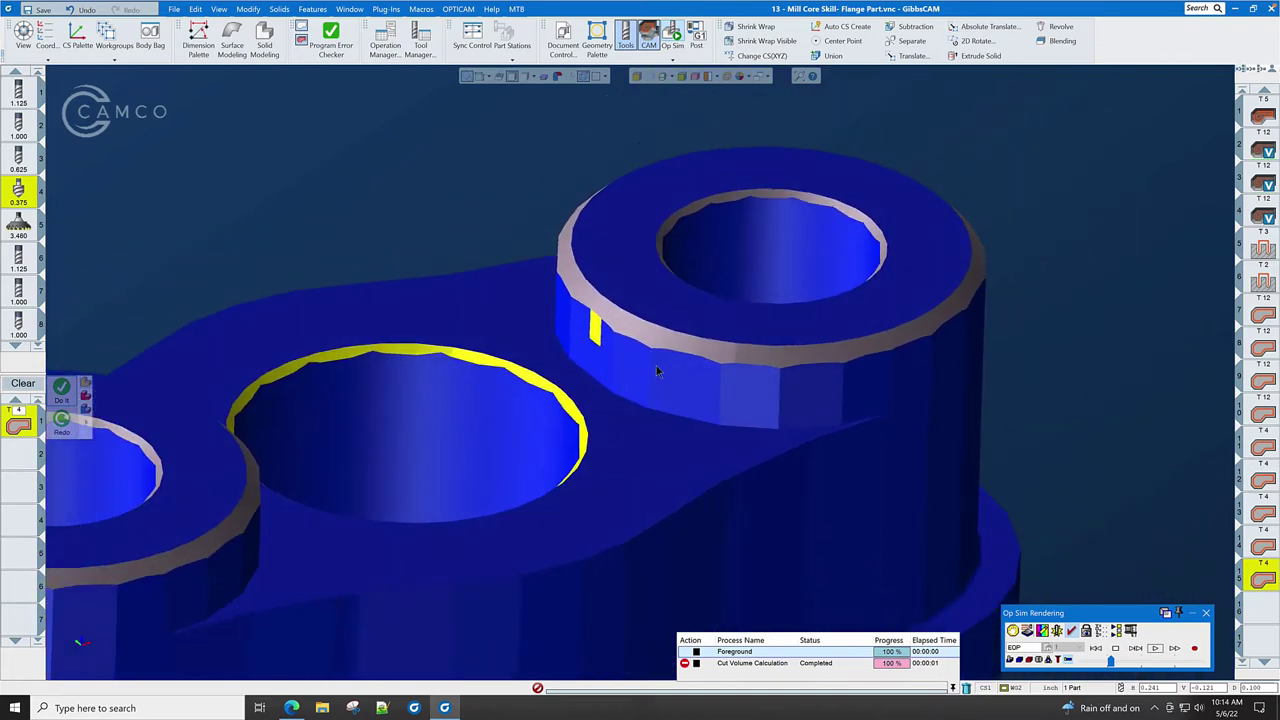
scroll(667, 372, down, 8)
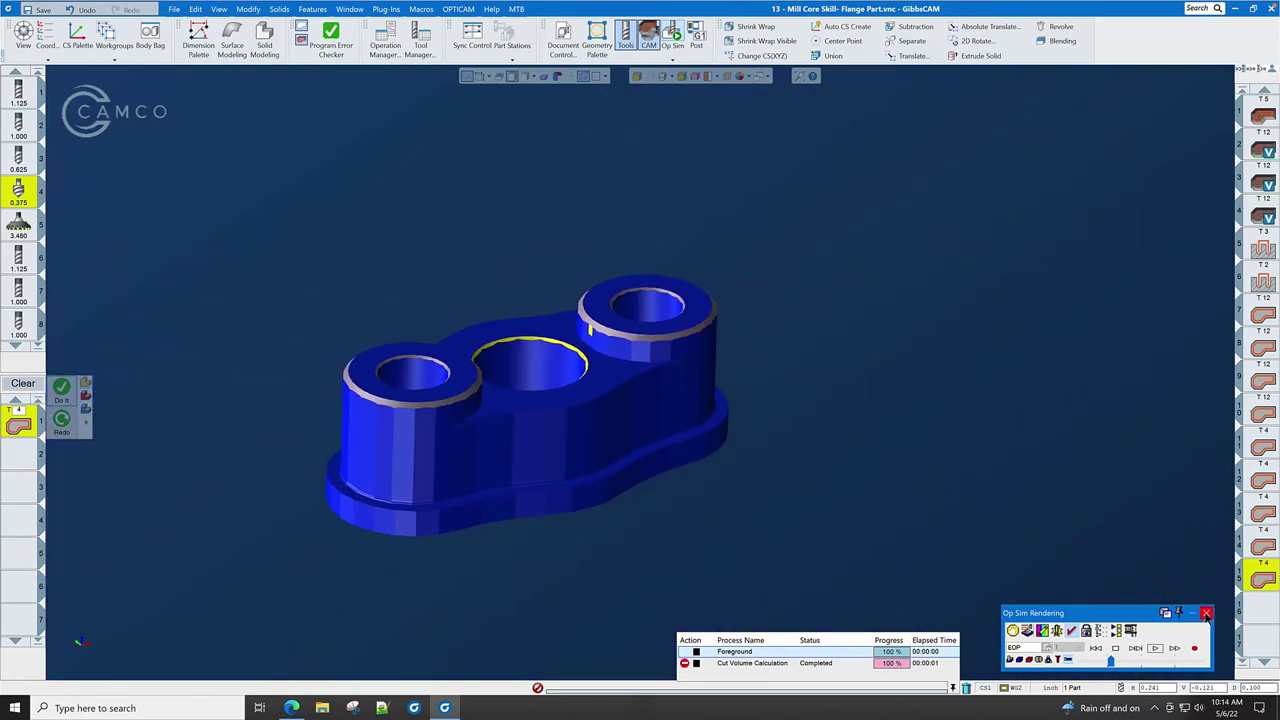
click(1206, 612)
- Open the final T4 contour chamfer operation and inspect its countersink tool
middle_drag(570, 325, 600, 300)
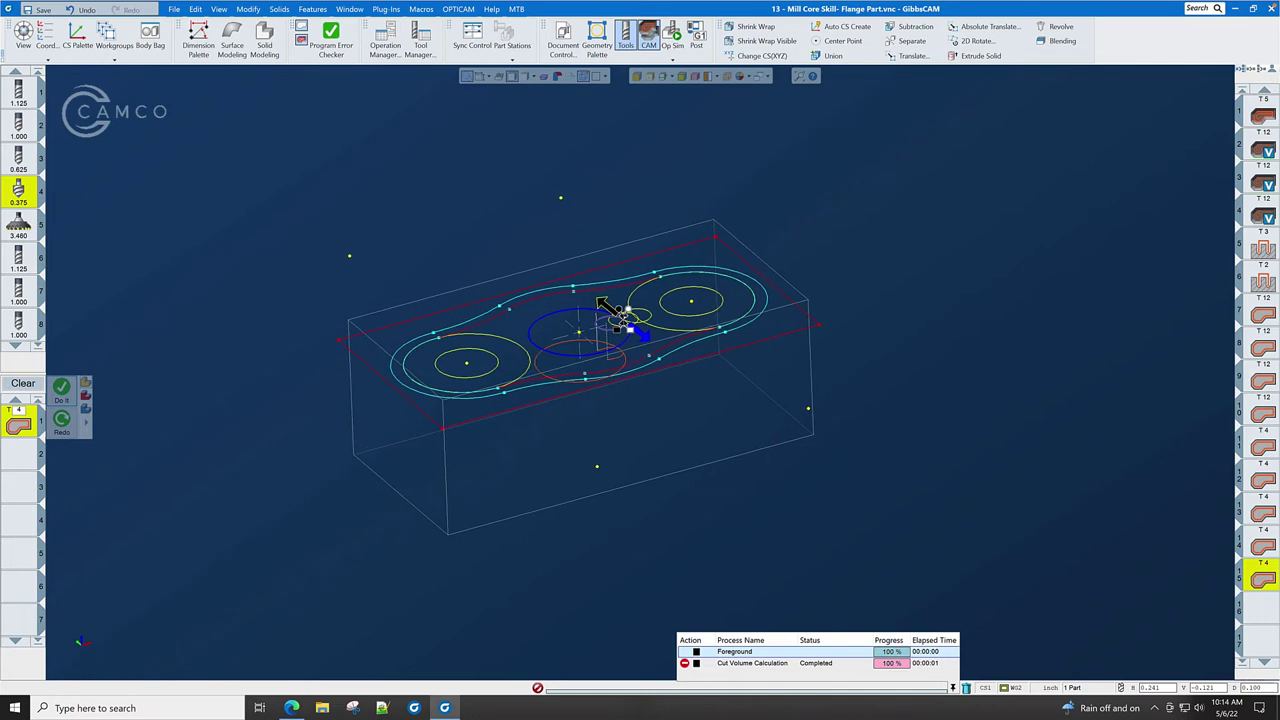
double_click(1272, 583)
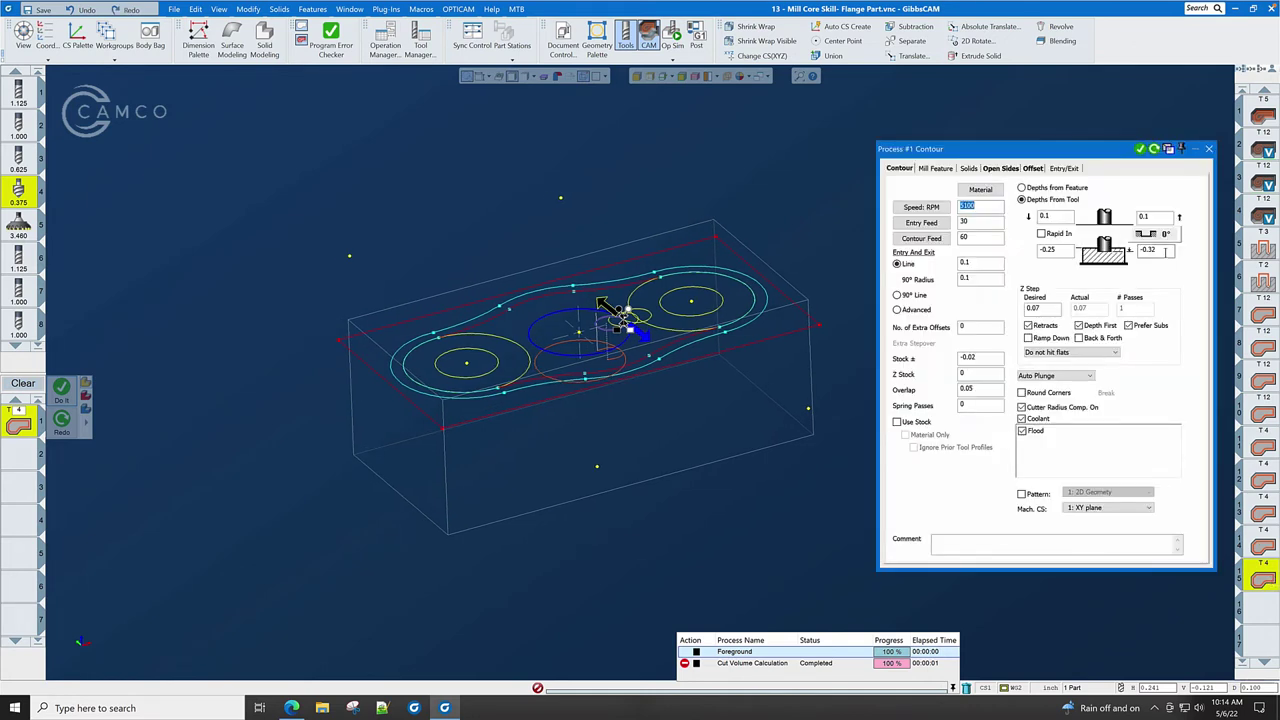
double_click(18, 190)
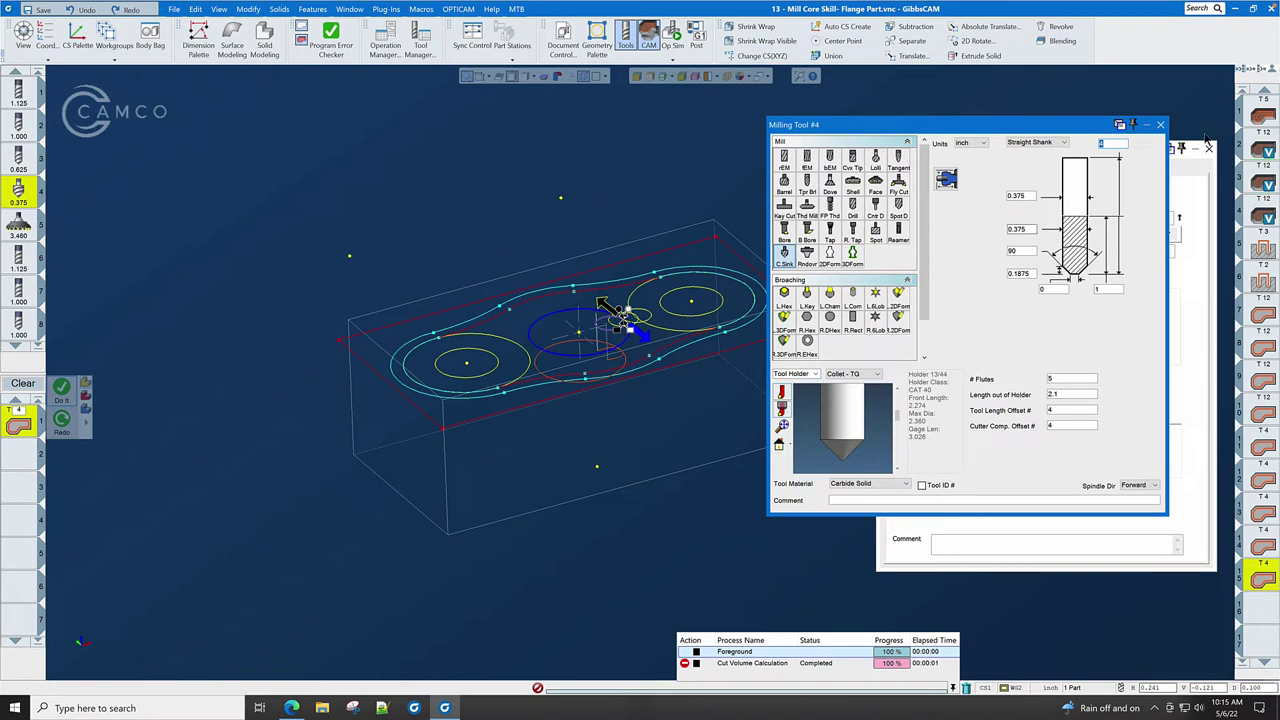
click(1160, 124)
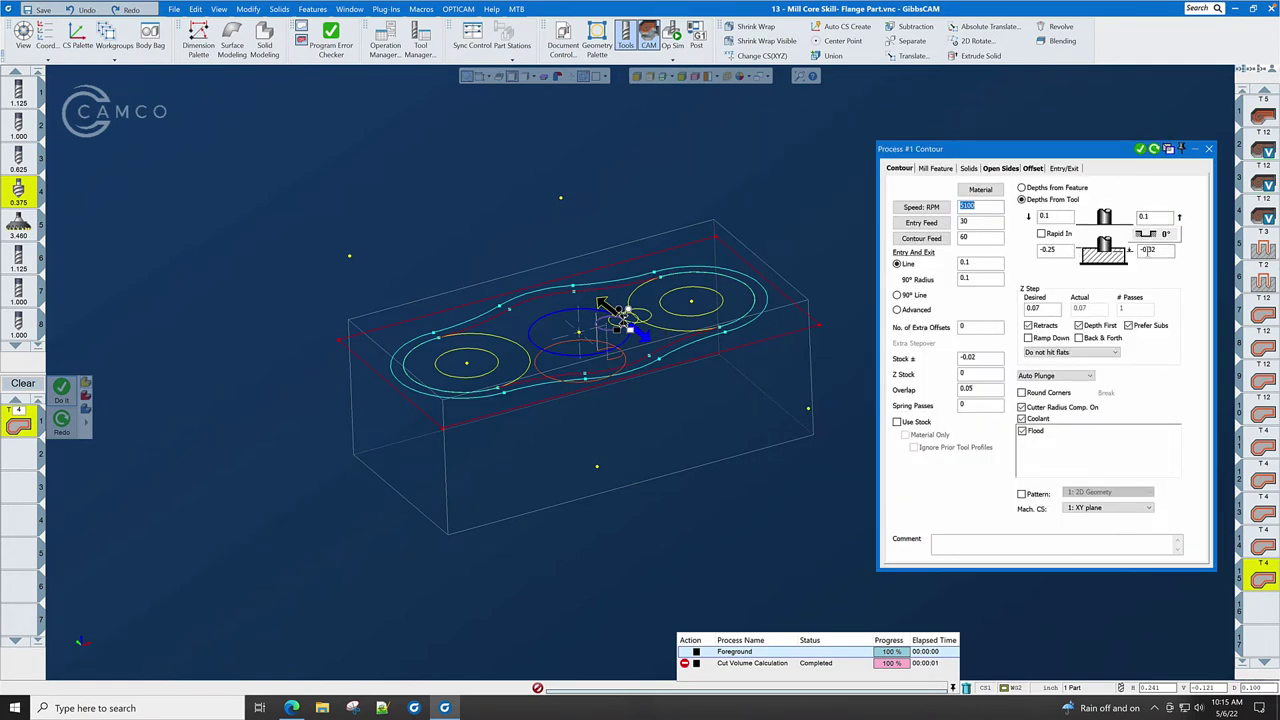
- Deepen the chamfer bottom to -0.4 (-.25-.15), regenerate it, and relaunch Op Sim
click(1166, 250)
text(-.25-.15)
key(Return)
click(1155, 150)
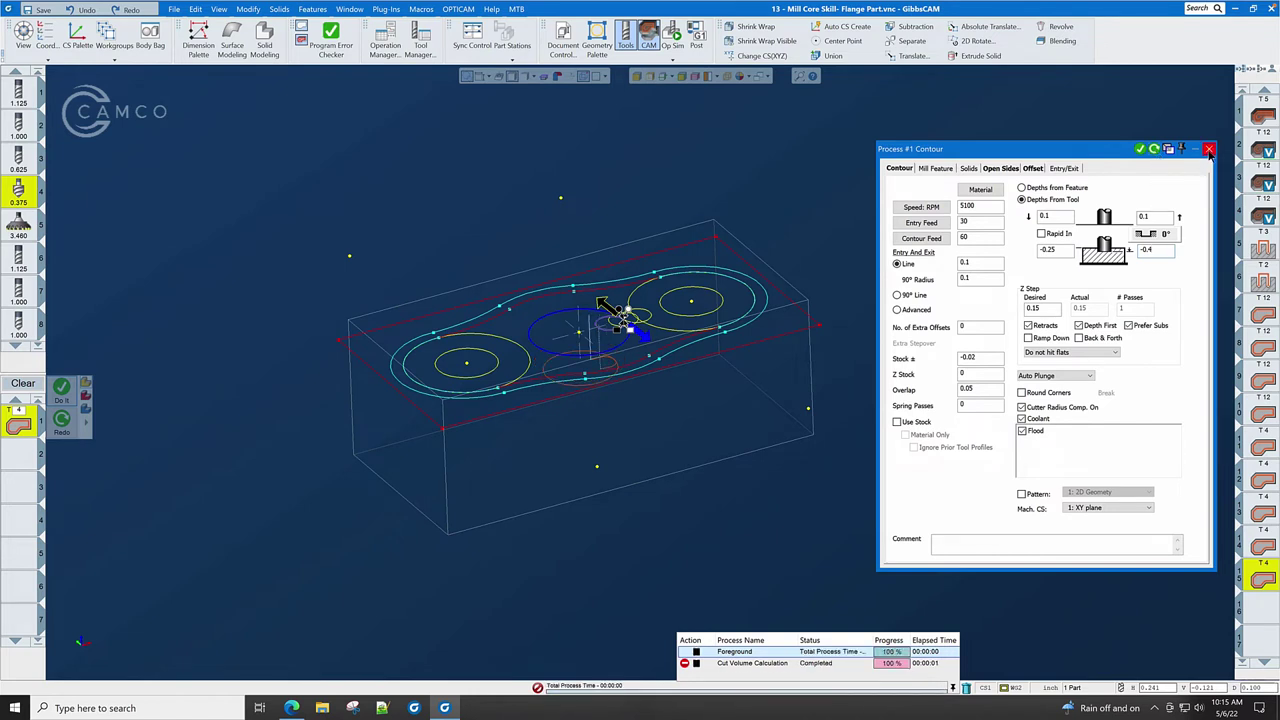
click(1208, 149)
click(676, 38)
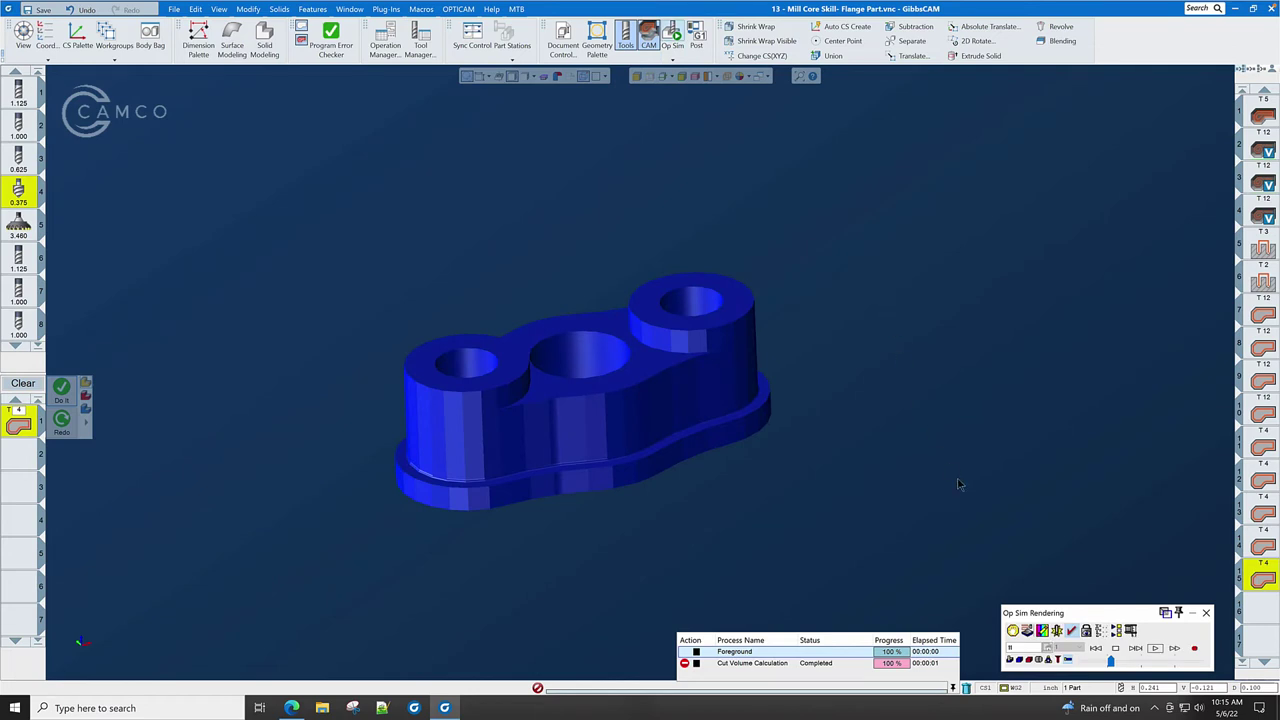
- Set the simulation to start at operation 15
click(1013, 631)
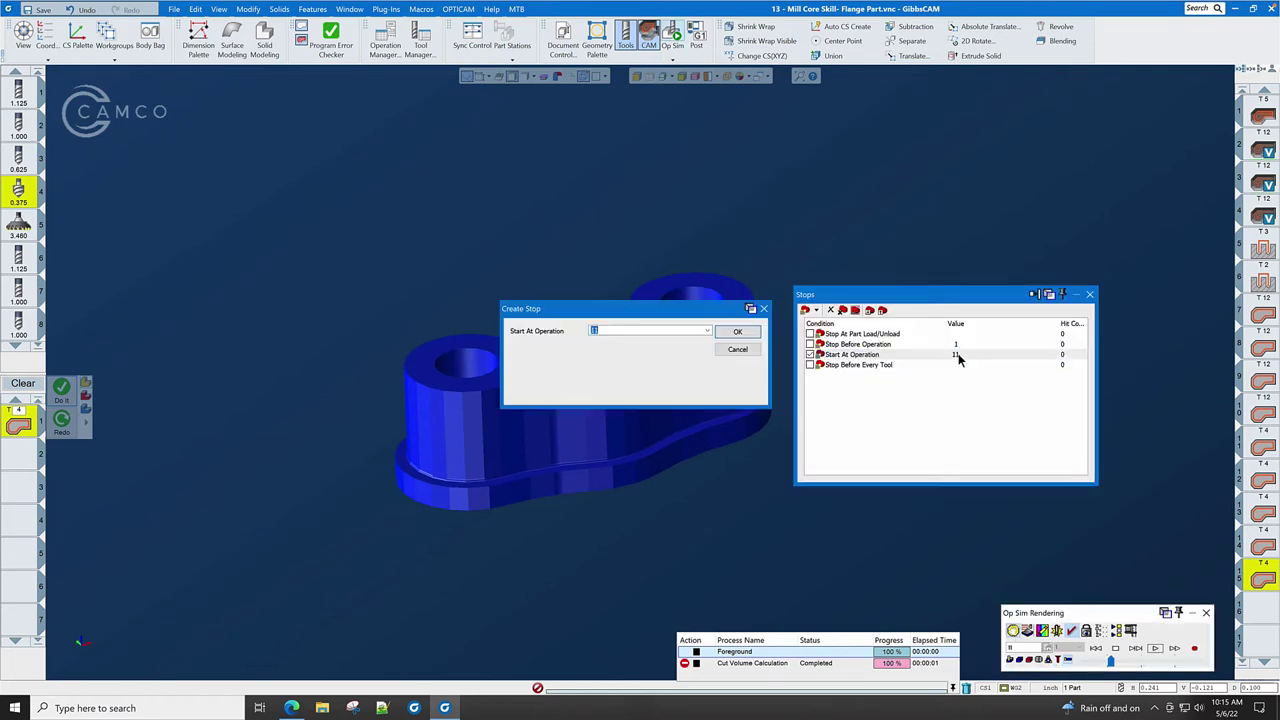
click(708, 331)
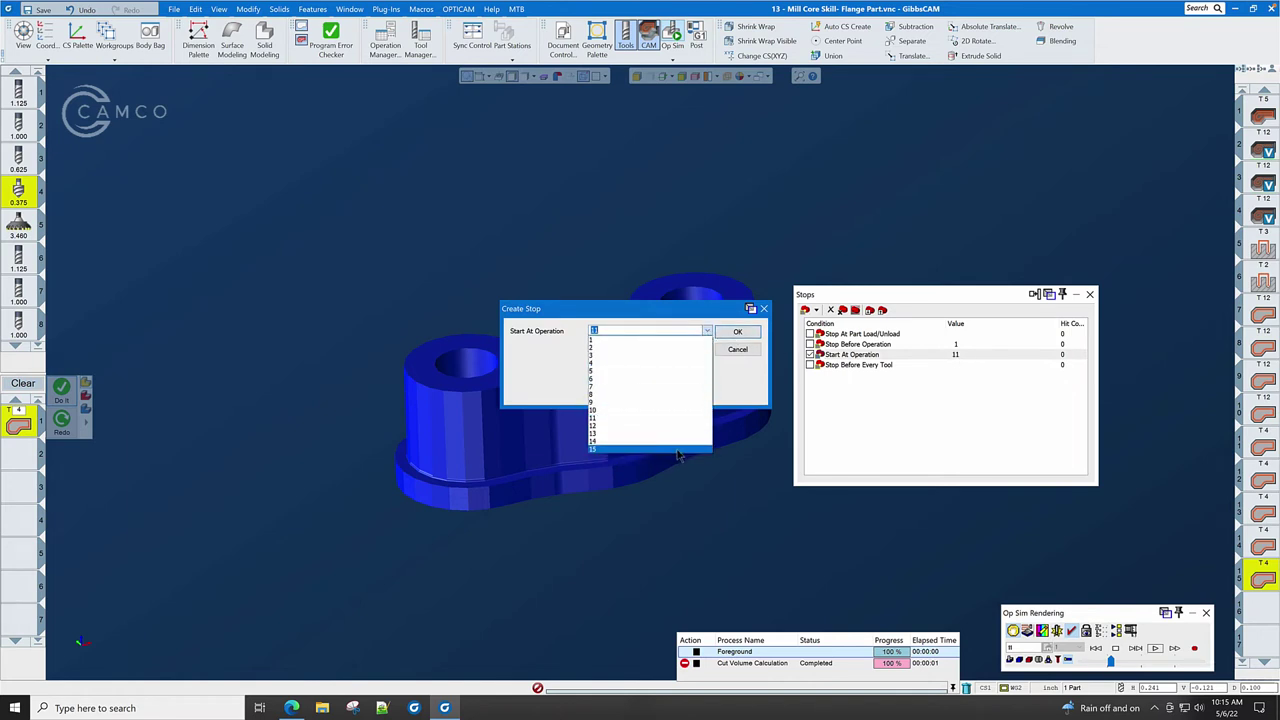
click(690, 436)
click(737, 333)
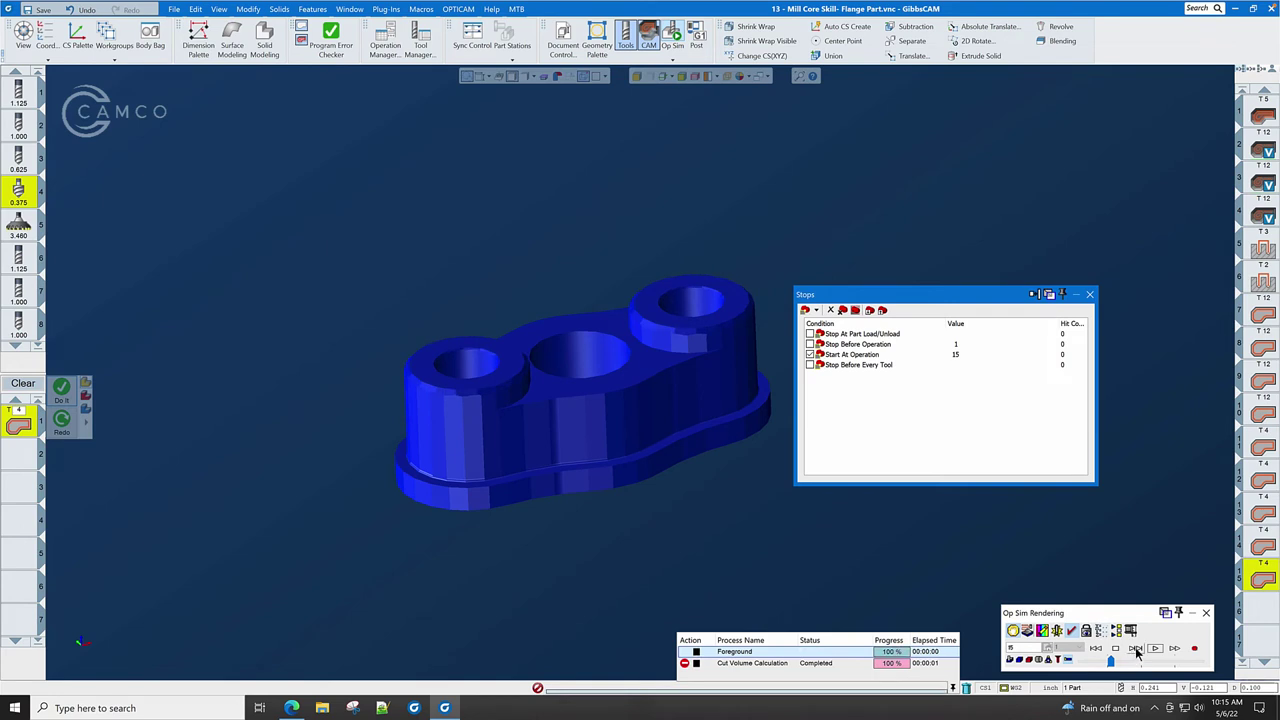
- Rewind, step through the centre bore chamfer cut, run to the end, and close Op Sim
click(1095, 649)
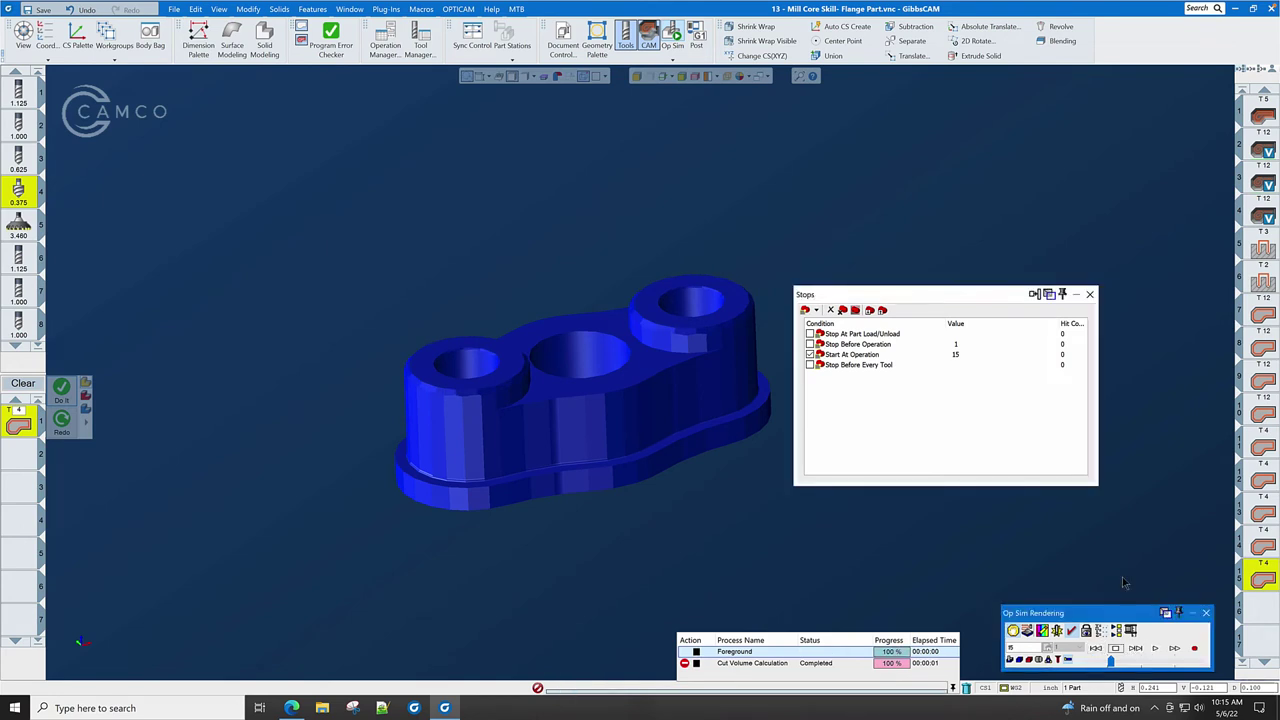
click(1136, 648)
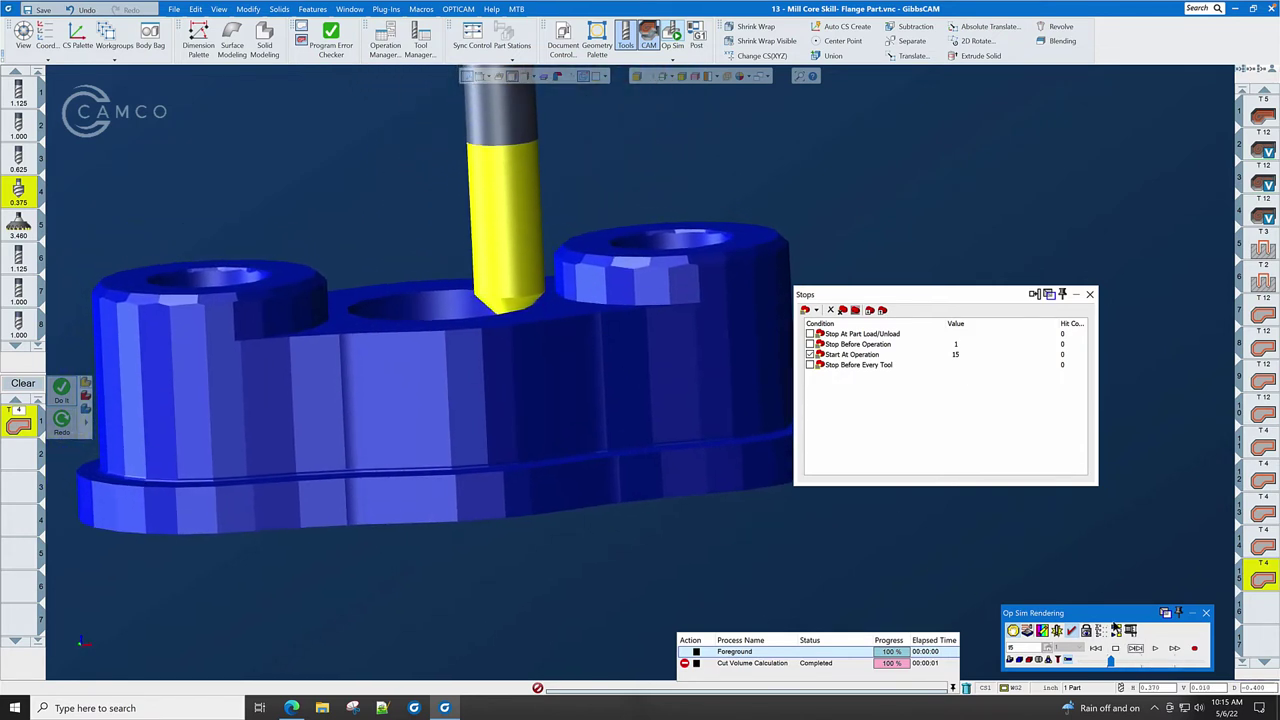
click(1136, 649)
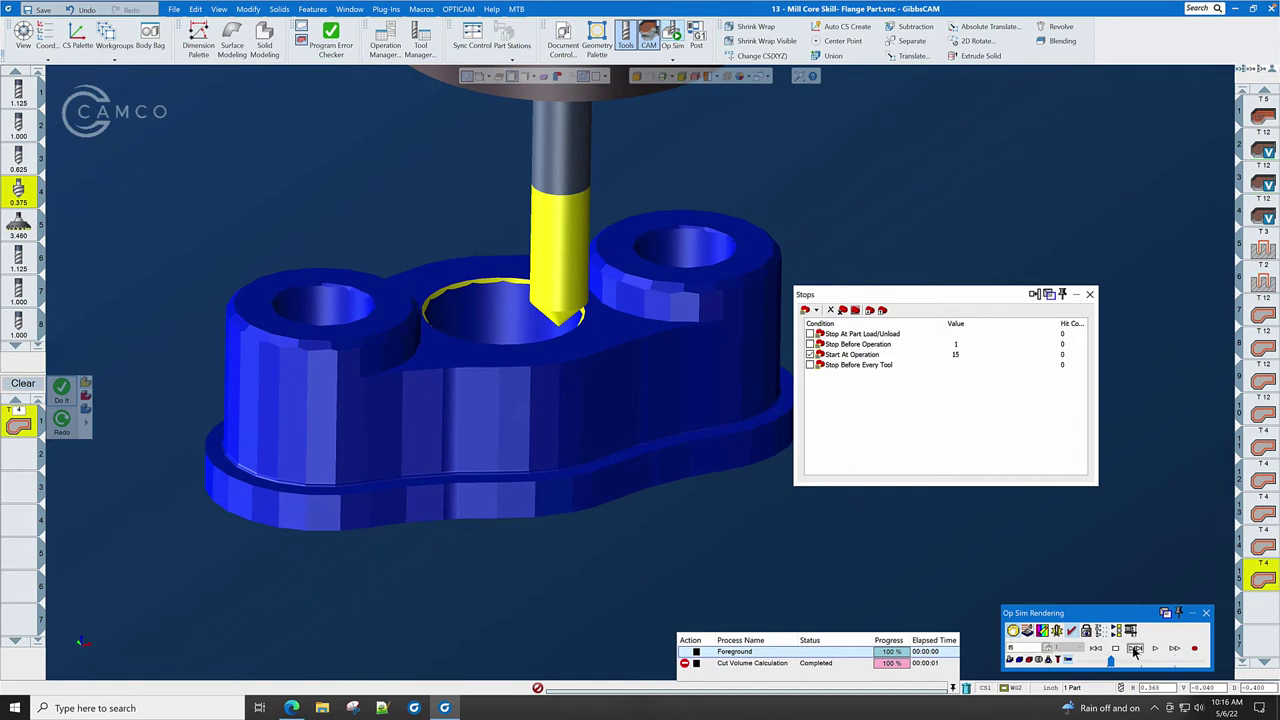
click(1136, 649)
click(1157, 649)
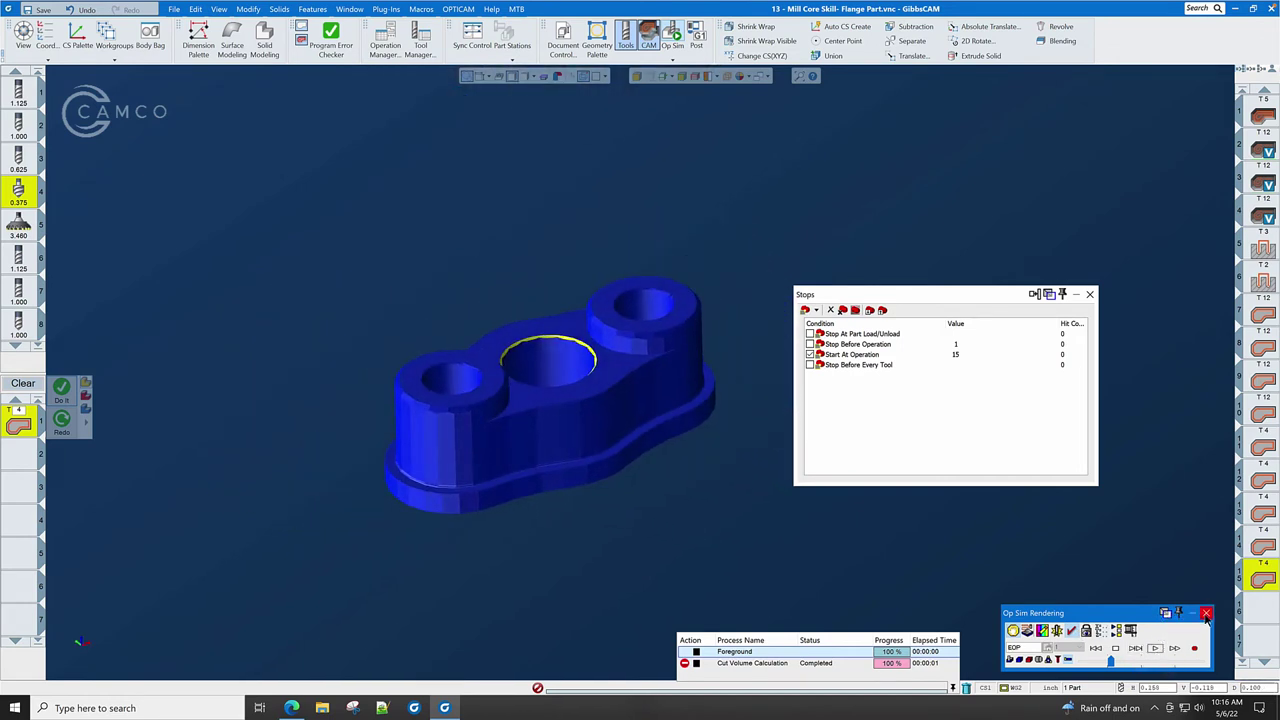
click(1206, 613)
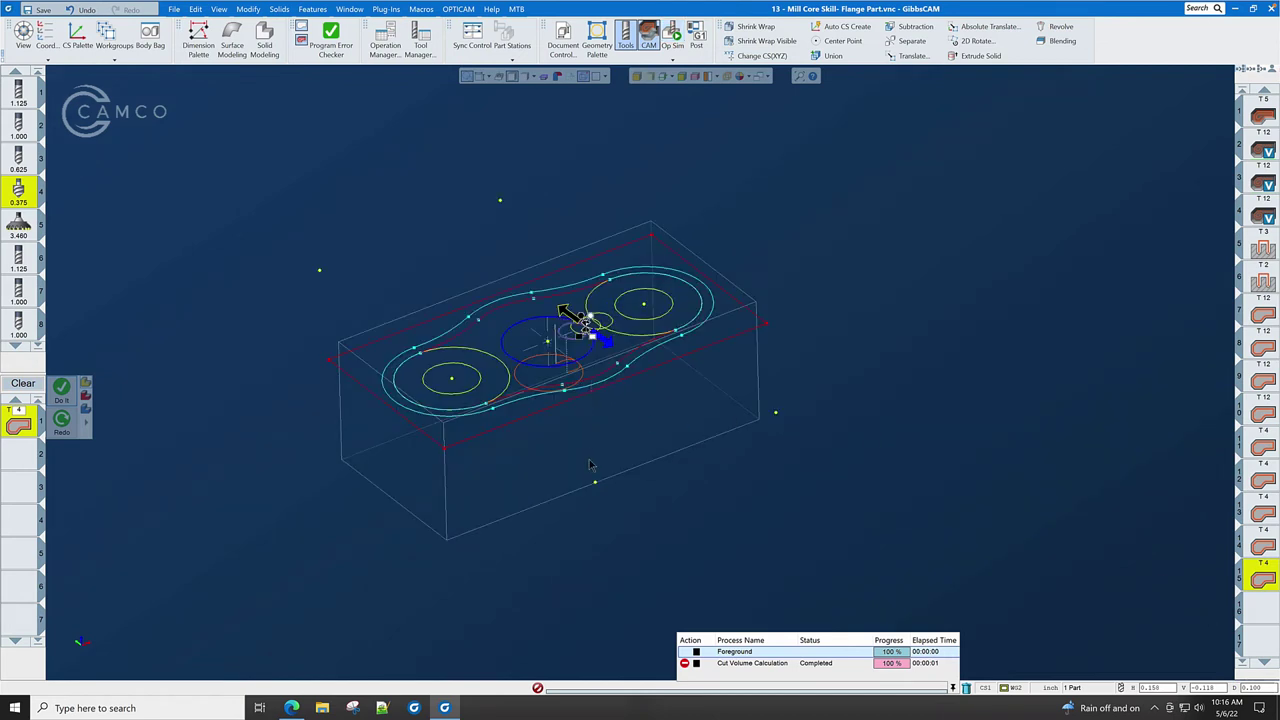
- Recentre the part and open the T4 chamfer contour process for editing
scroll(590, 468, down, 3)
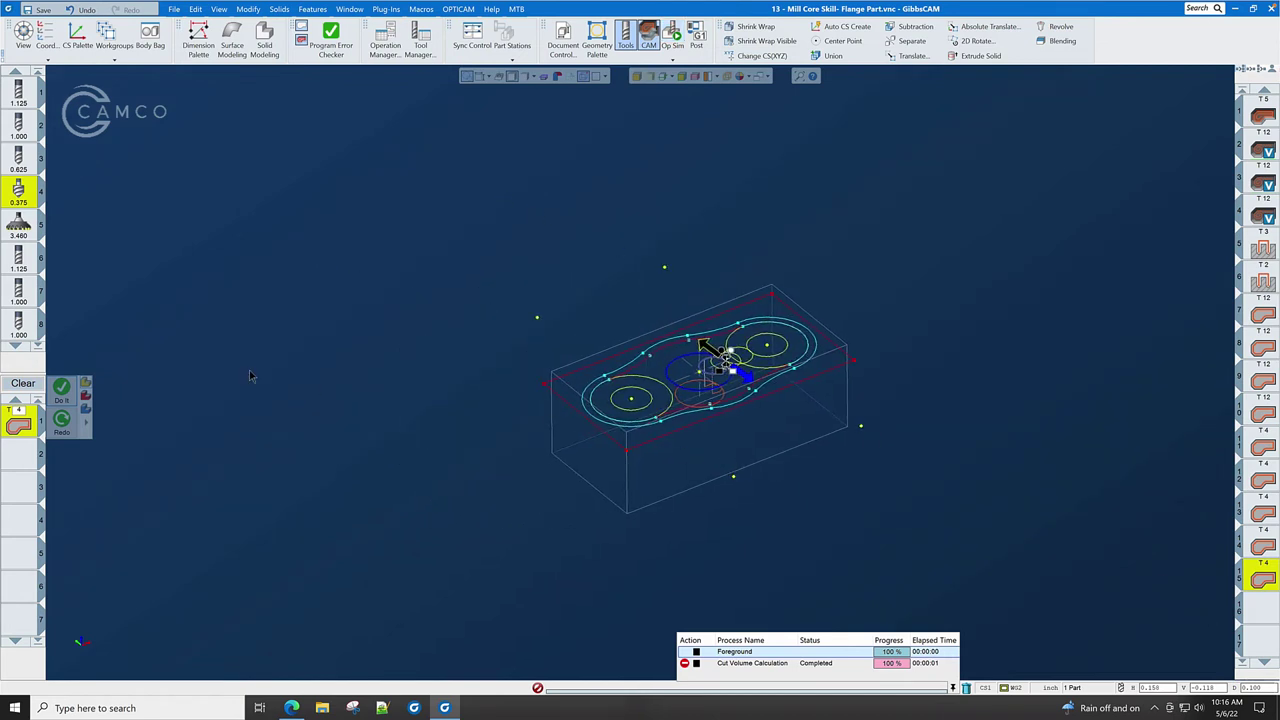
middle_drag(163, 373, 45, 385)
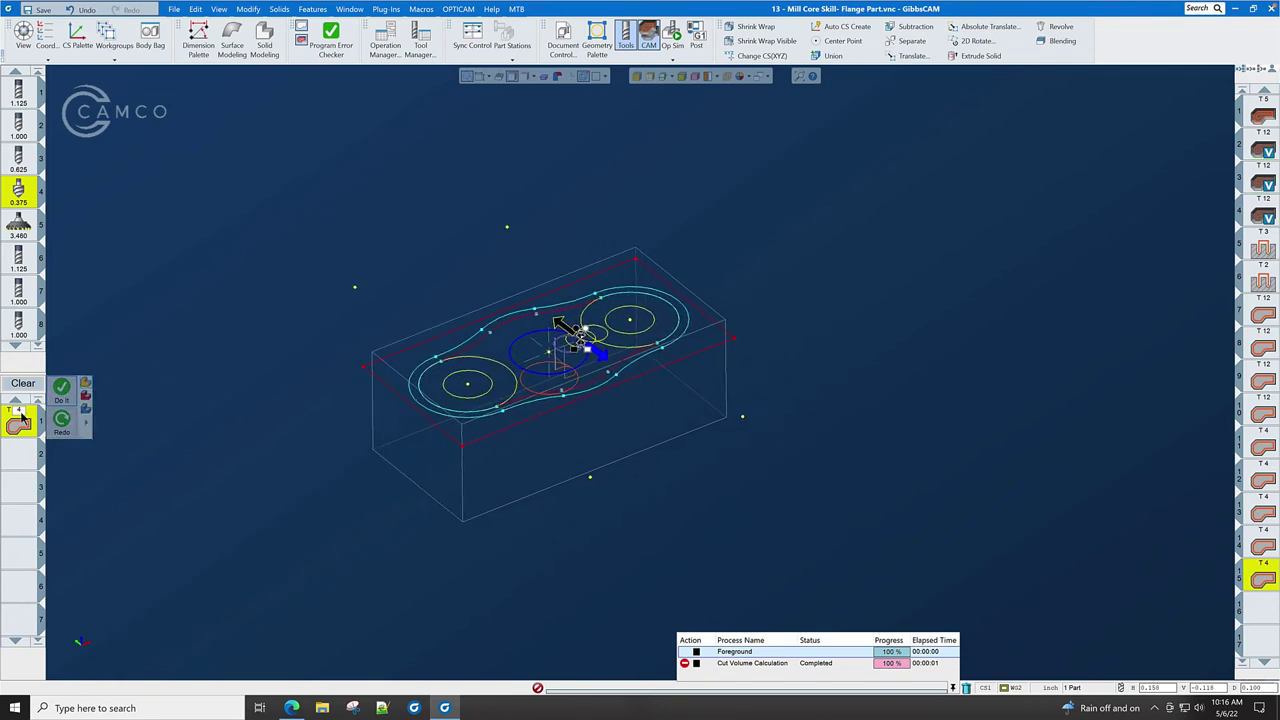
double_click(19, 418)
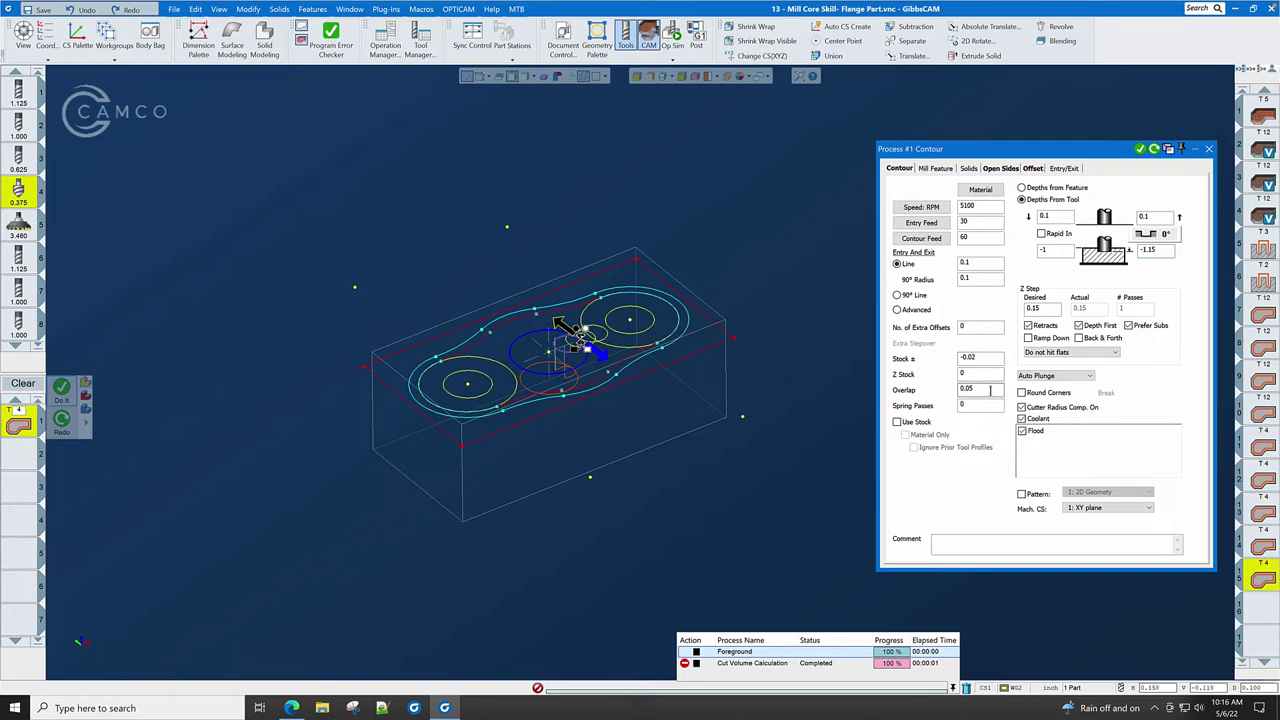
scroll(594, 388, up, 3)
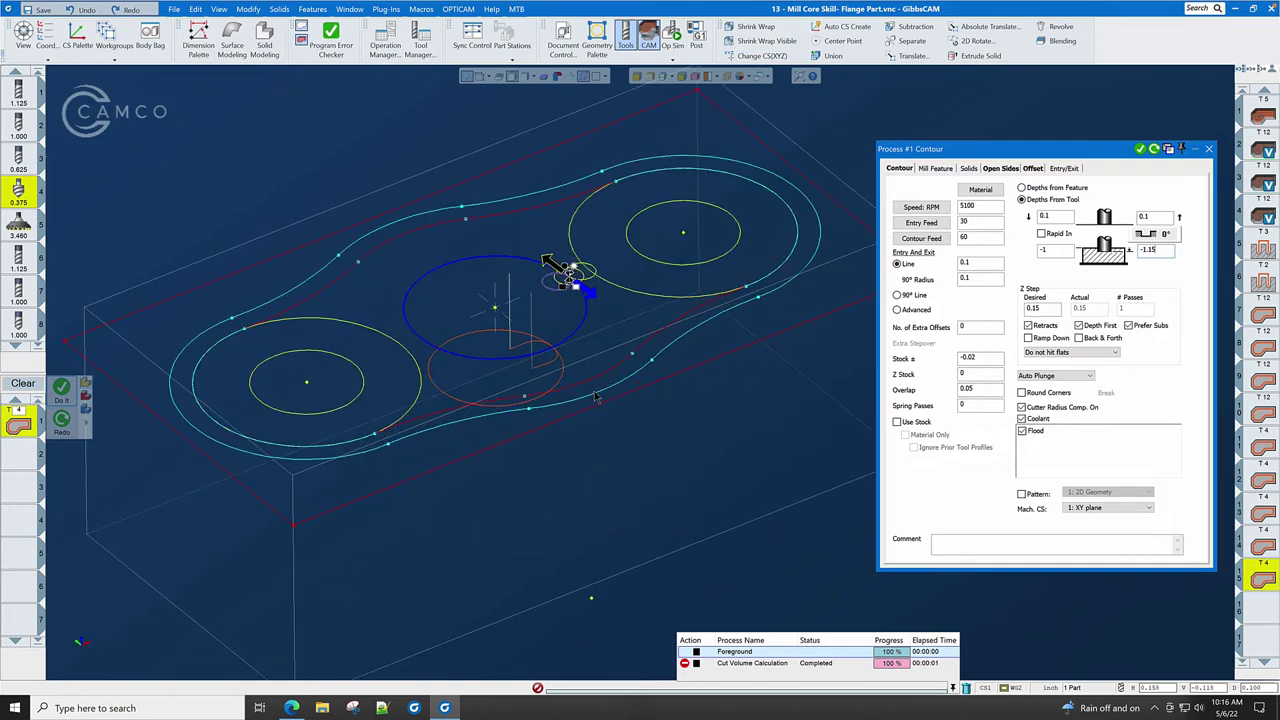
scroll(594, 397, up, 2)
- Switch the contour to the outer bottom-step profile, regenerate it, and check the flange drawing
click(601, 397)
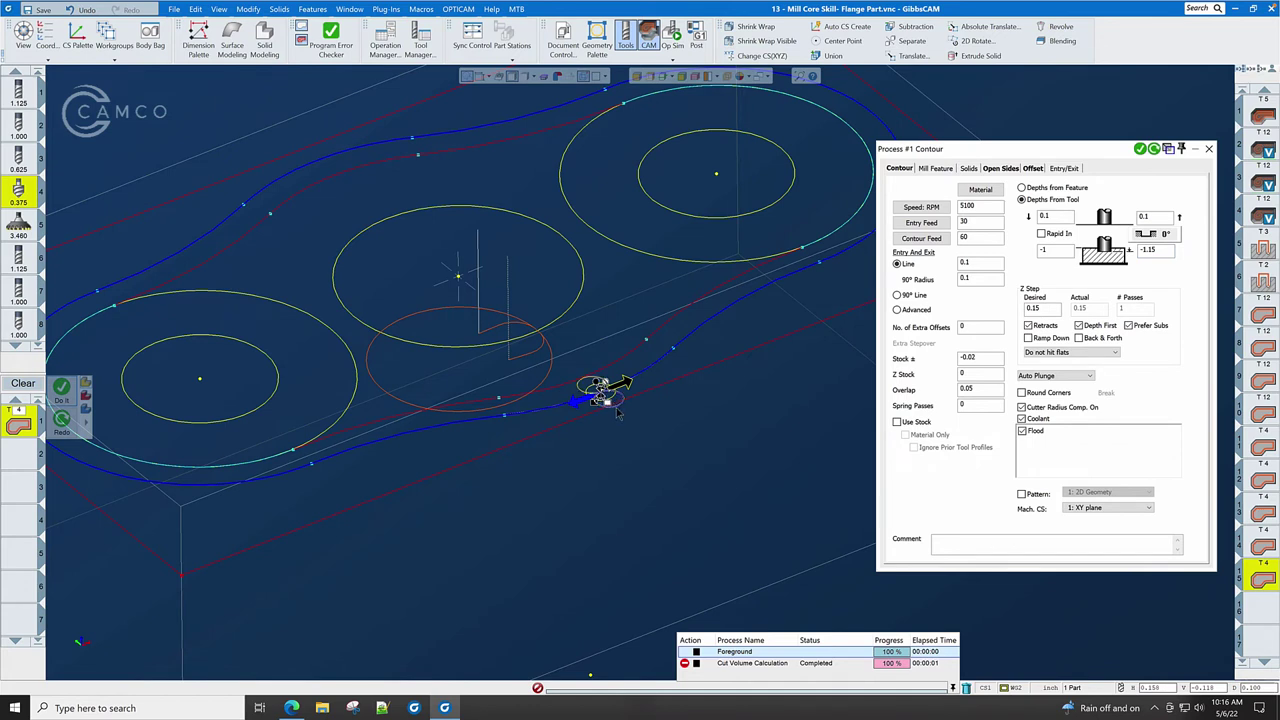
click(1140, 149)
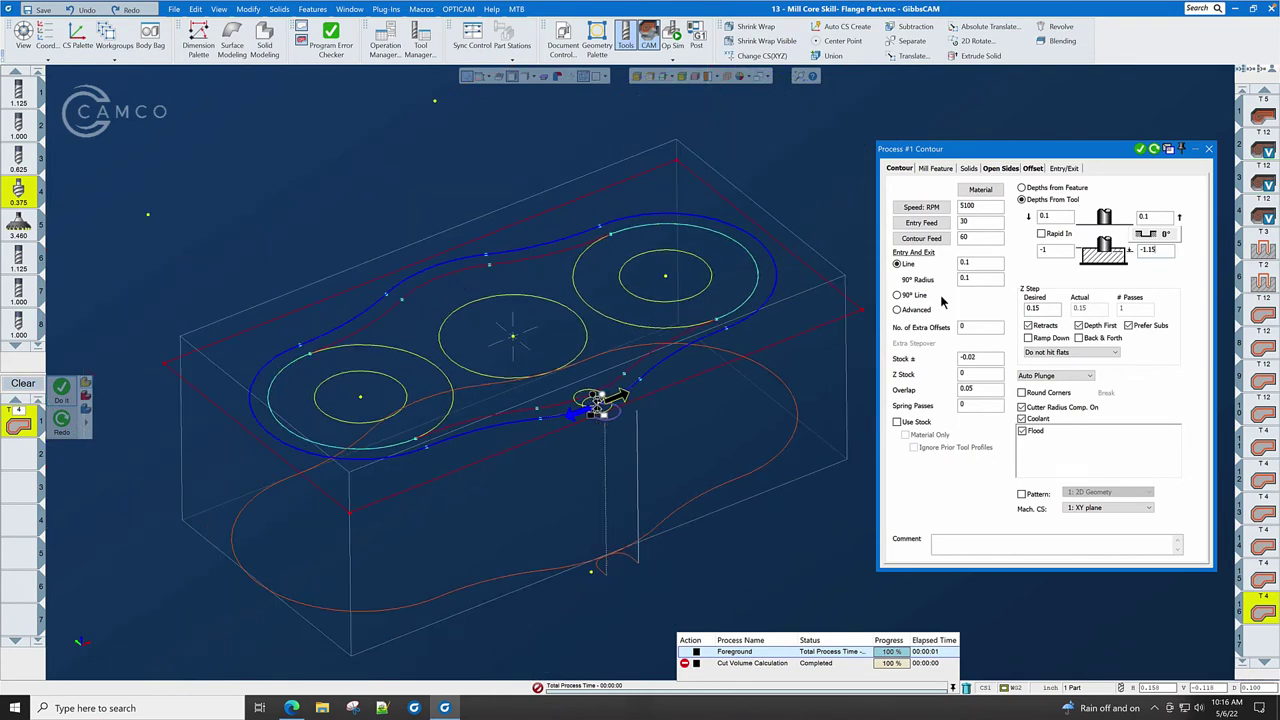
click(1208, 149)
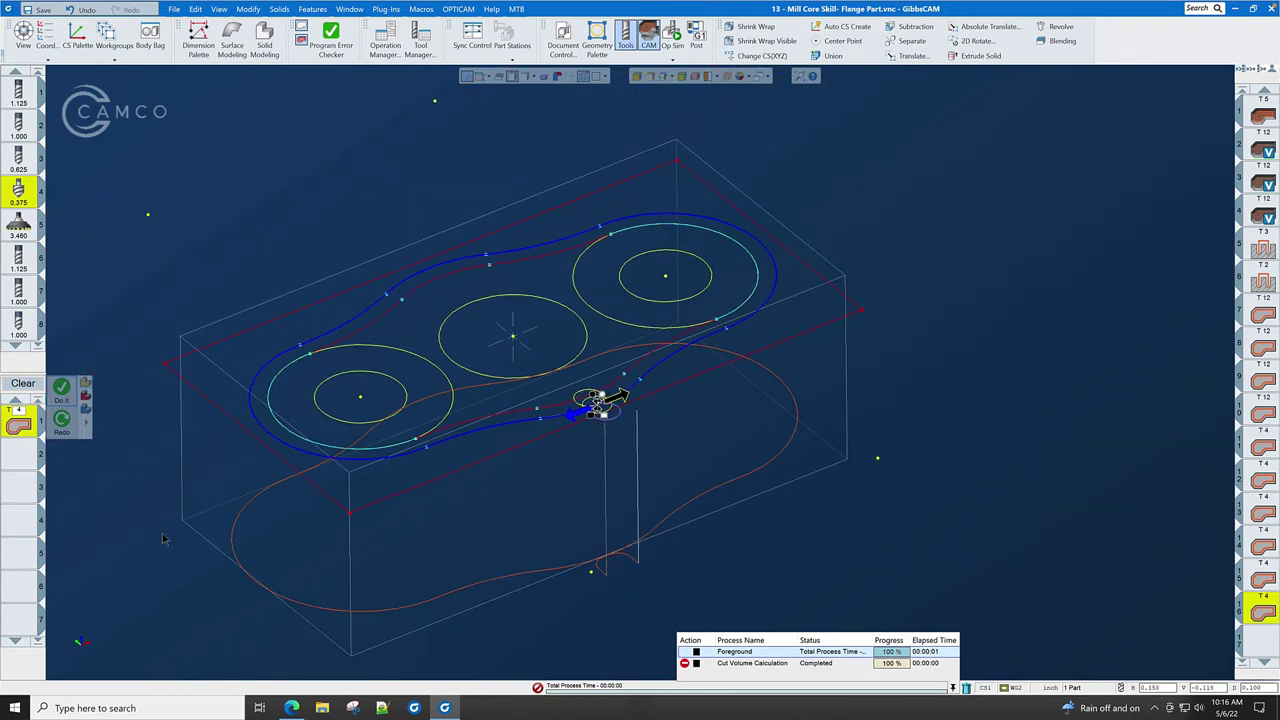
key(alt+Tab)
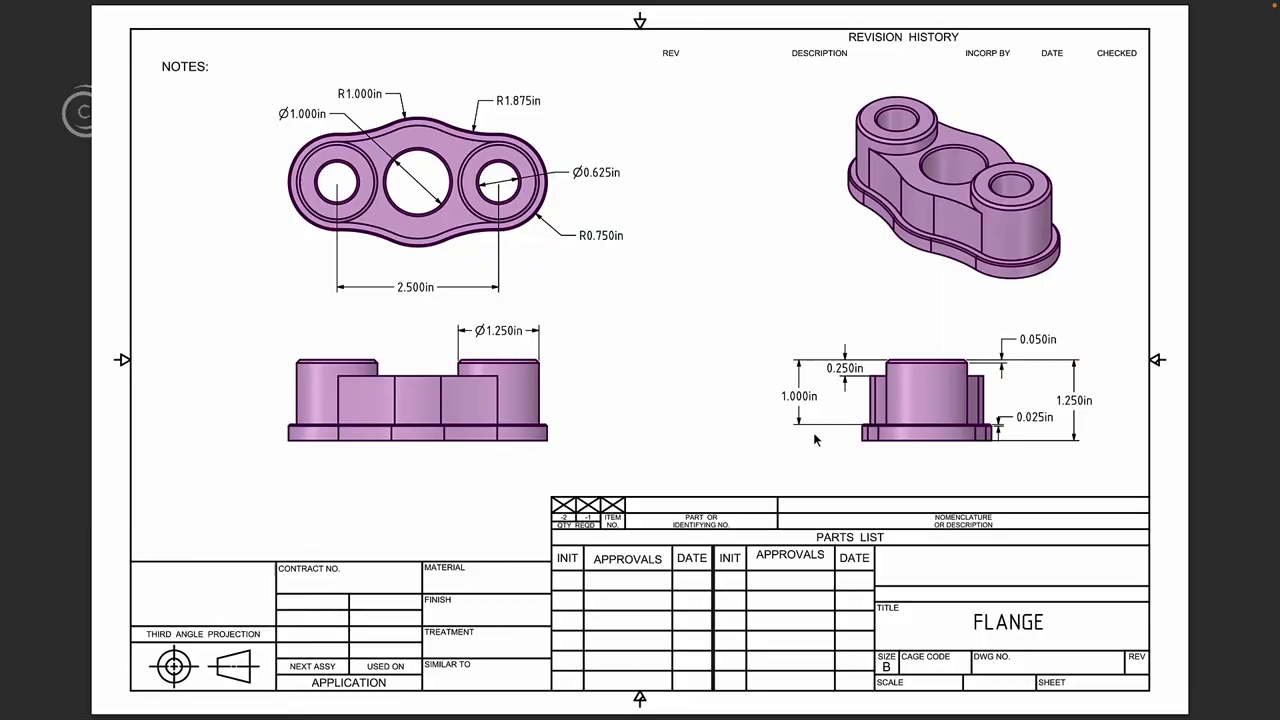
key(alt+Tab)
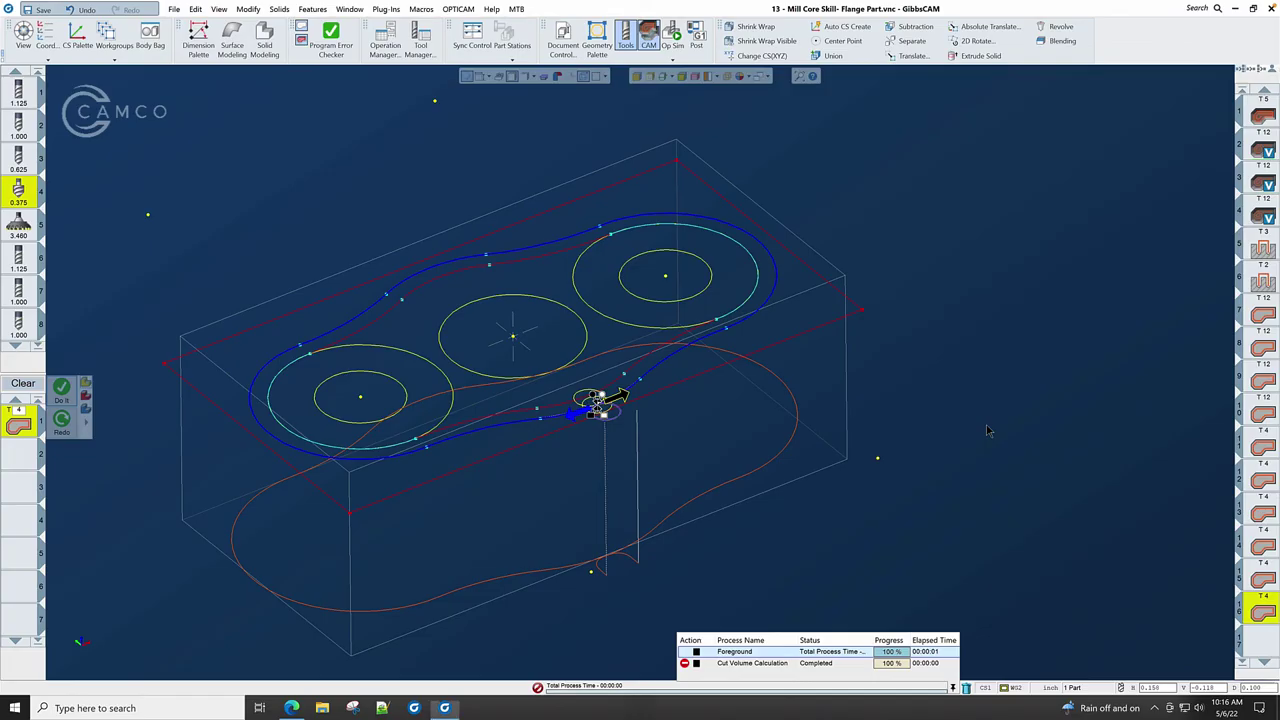
- Open Op Sim and set it to start at operation 16
click(672, 45)
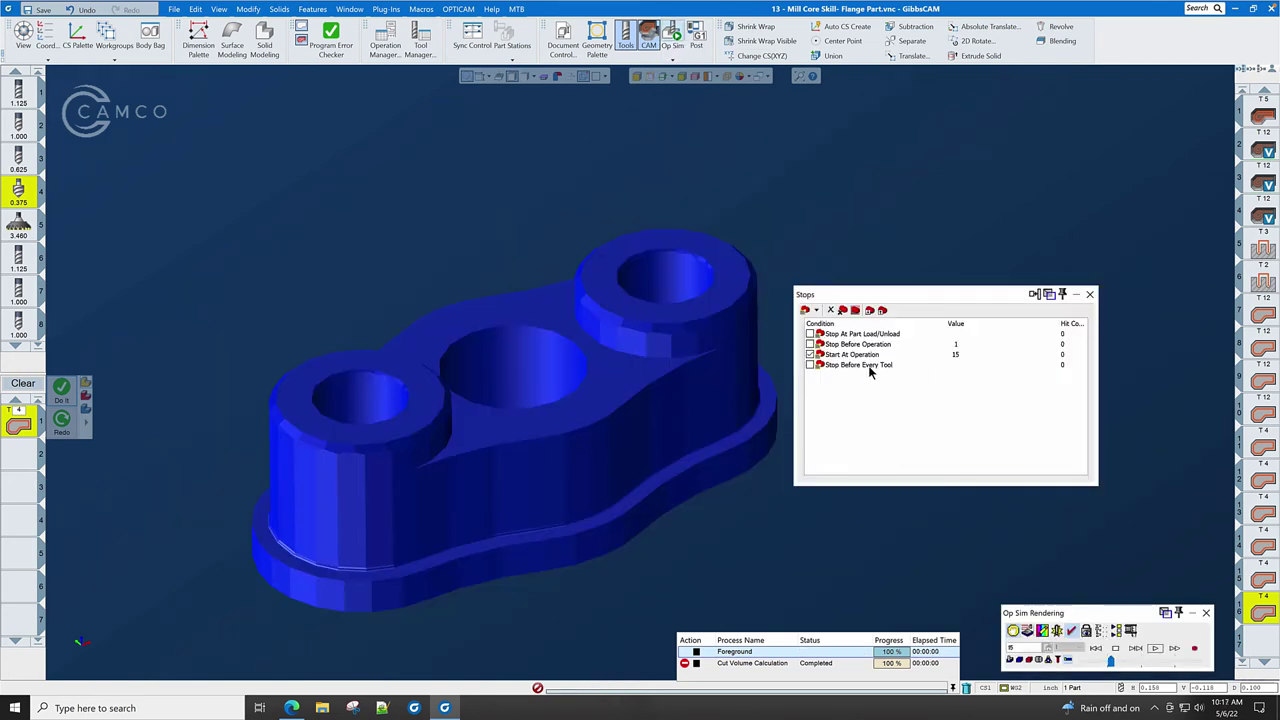
double_click(955, 358)
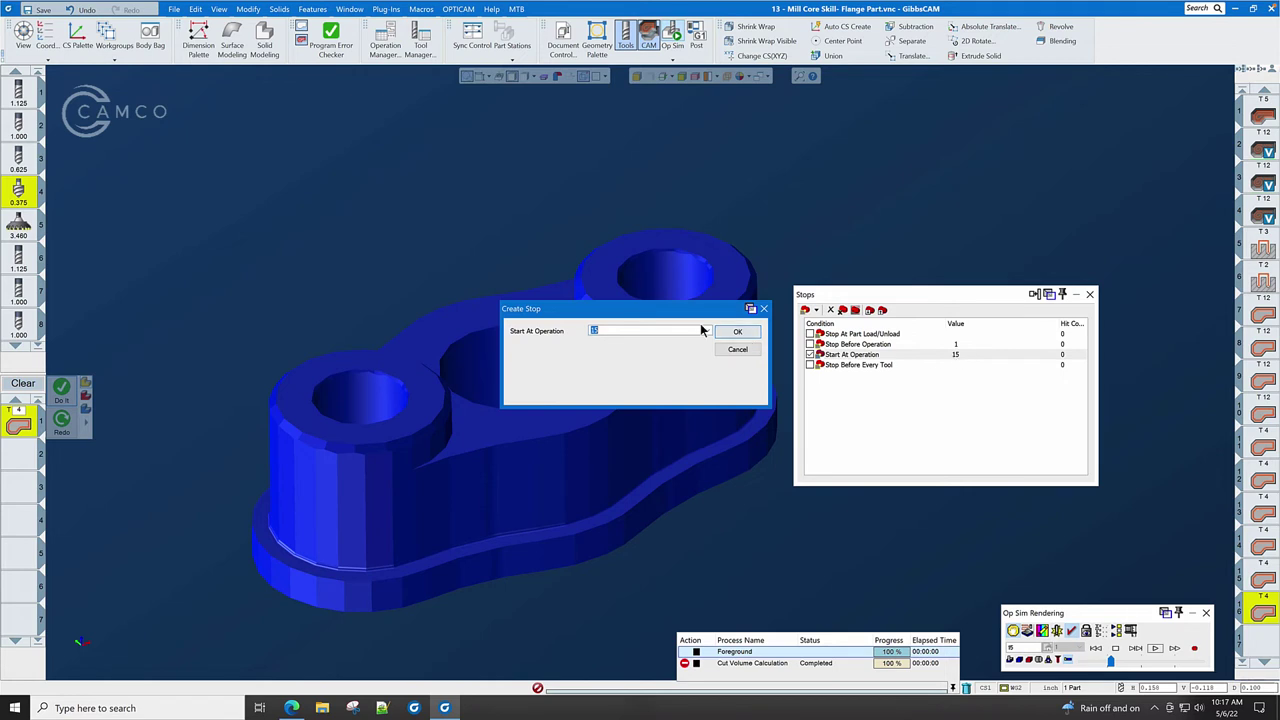
click(707, 332)
click(685, 424)
click(740, 332)
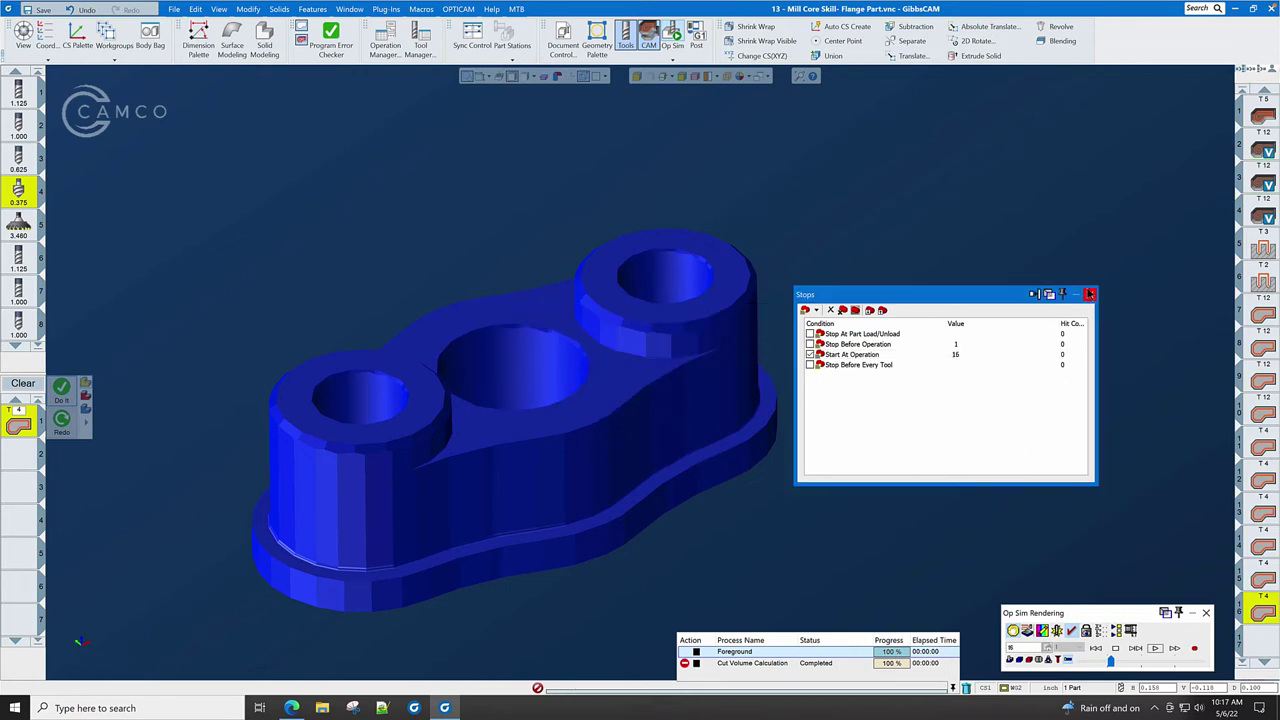
click(1090, 294)
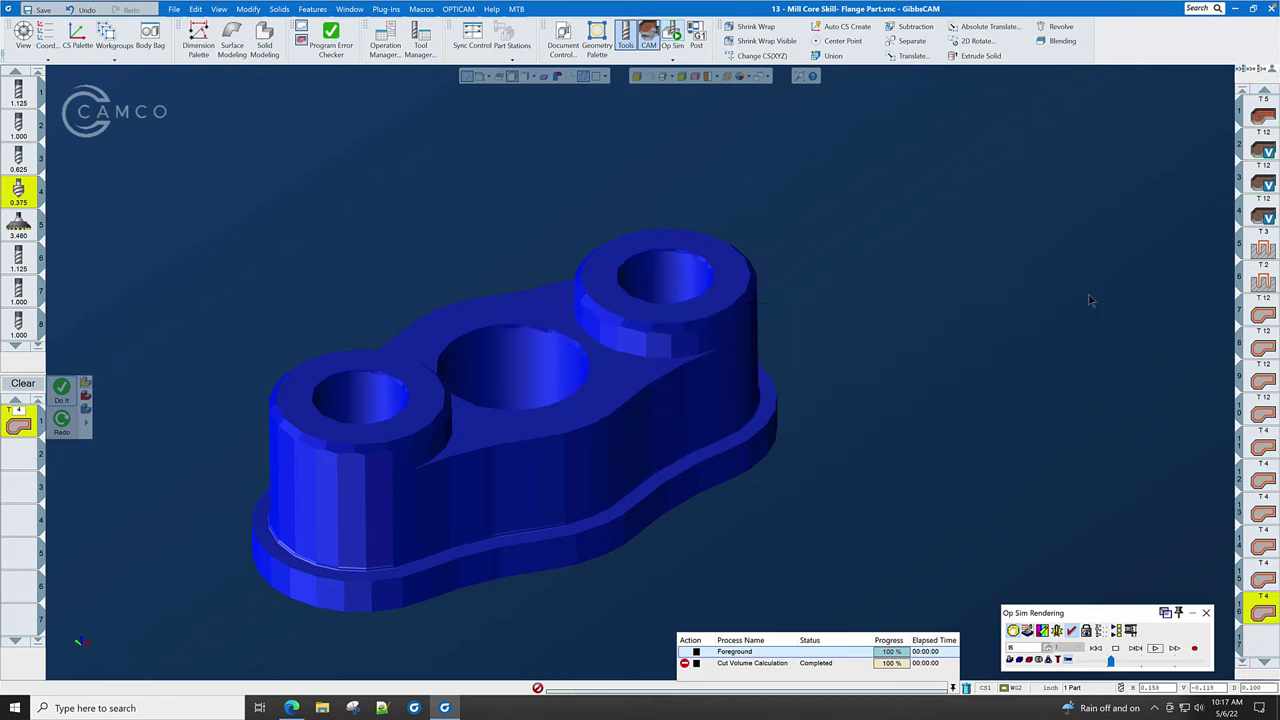
- Play the bottom-step chamfer cut through to the end, then reopen the contour process
click(1136, 649)
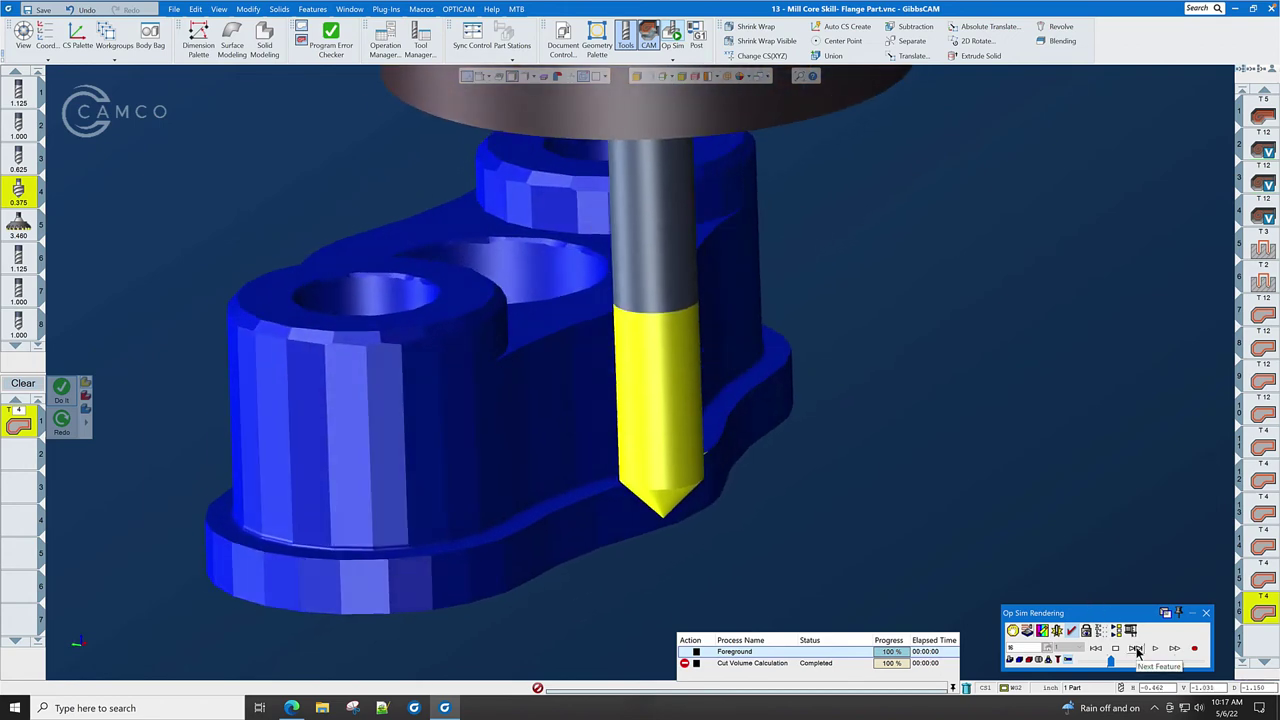
click(1136, 649)
click(1157, 649)
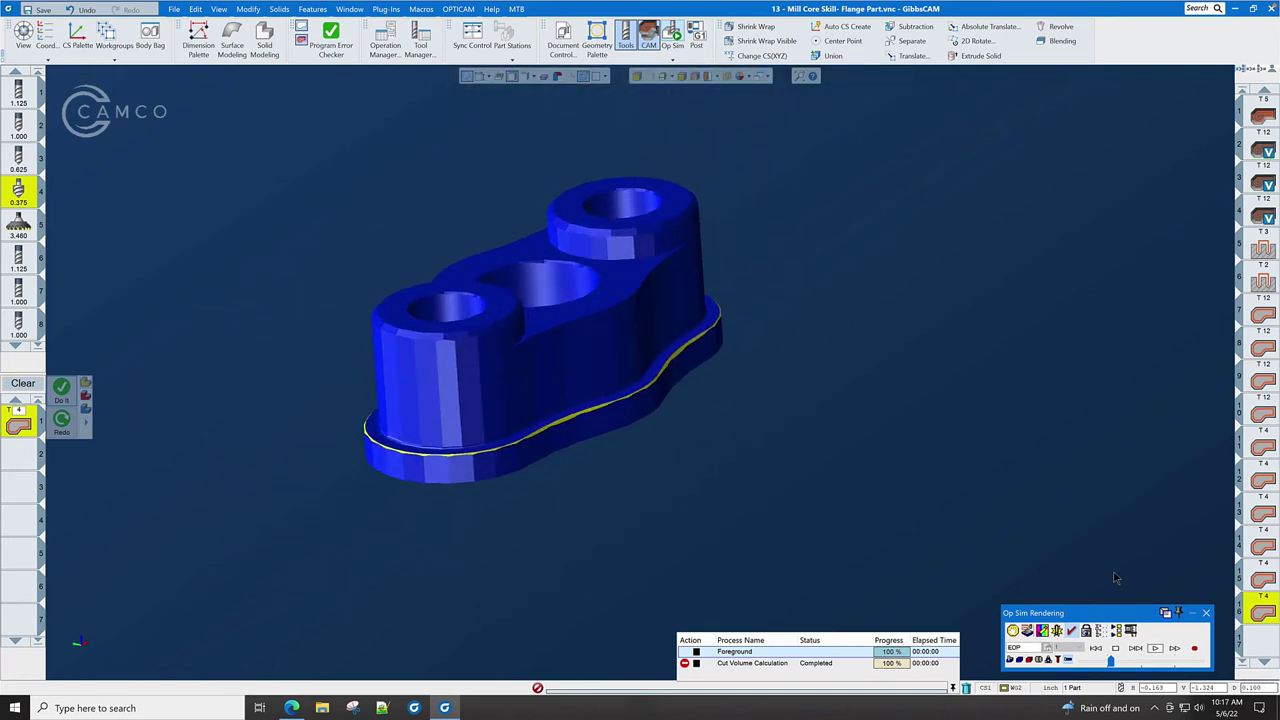
double_click(1240, 600)
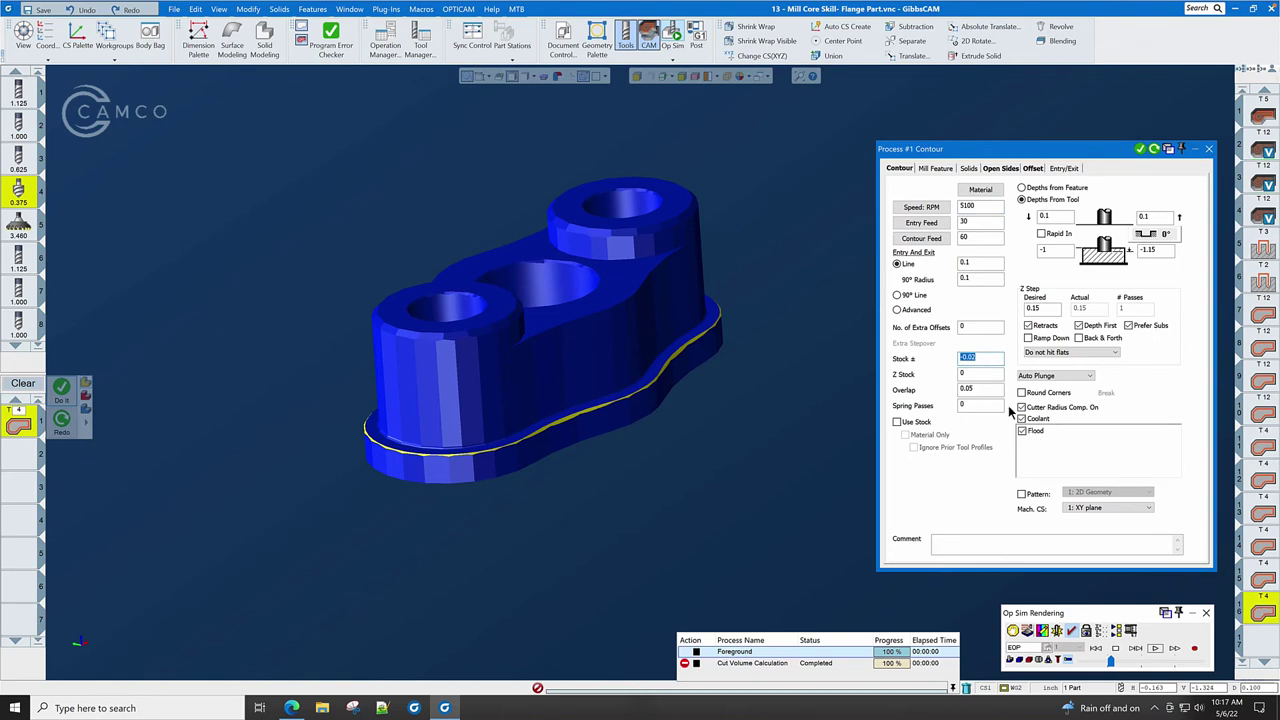
- Set the contour chamfer's stock to -0.025, regenerate the toolpath, and close the dialog
text(-.025)
click(1155, 149)
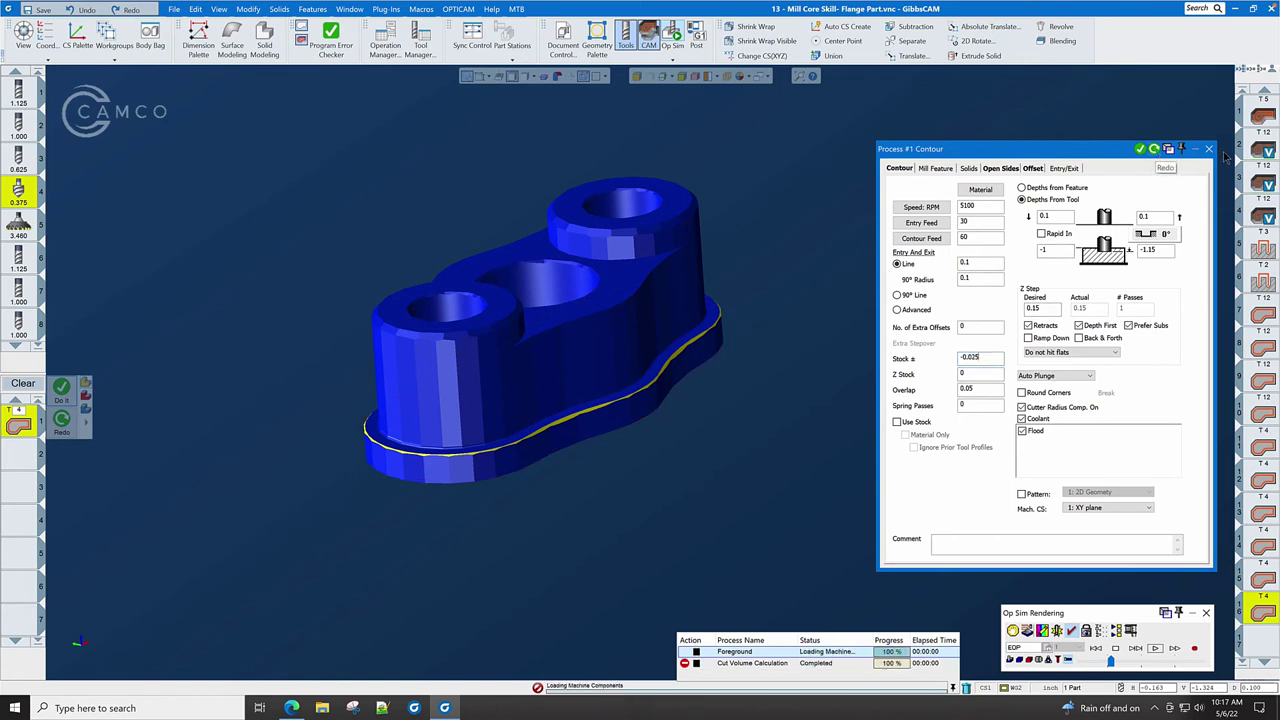
click(1208, 149)
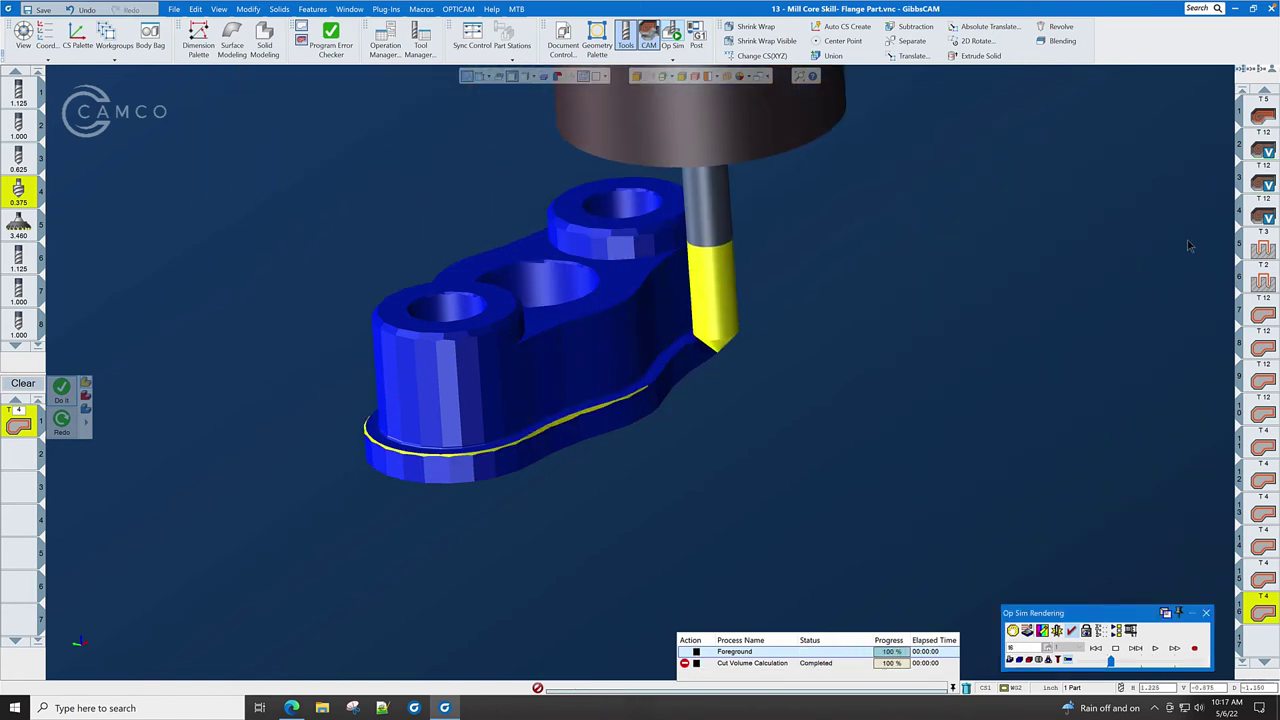
- Clear the Start At Operation 16 stop and replay all operations from raw stock at higher speed
click(1013, 631)
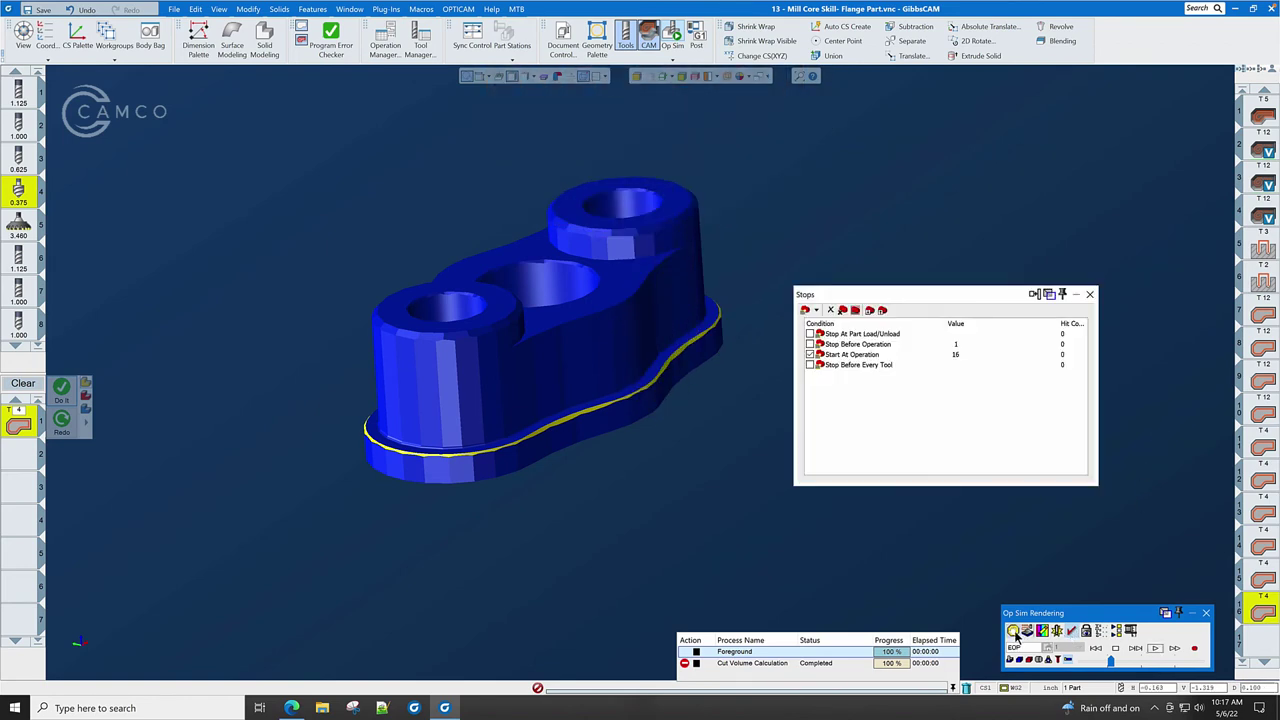
click(810, 365)
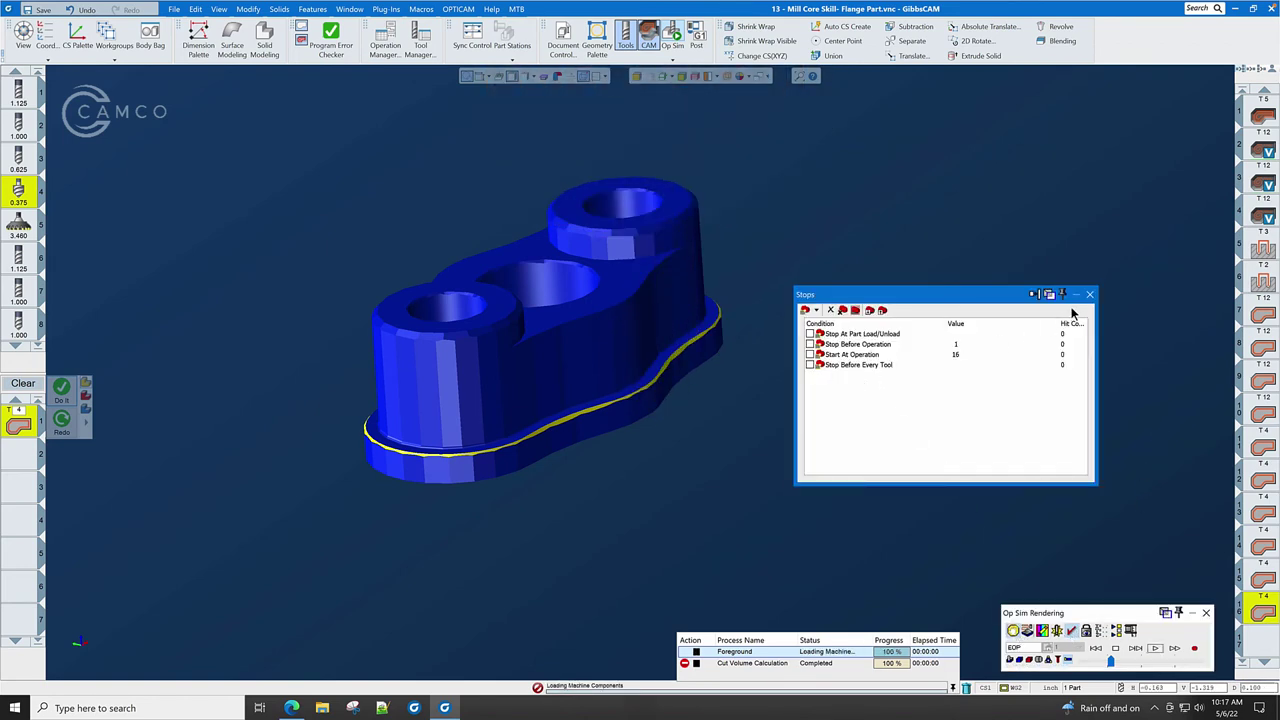
click(1090, 294)
click(1155, 647)
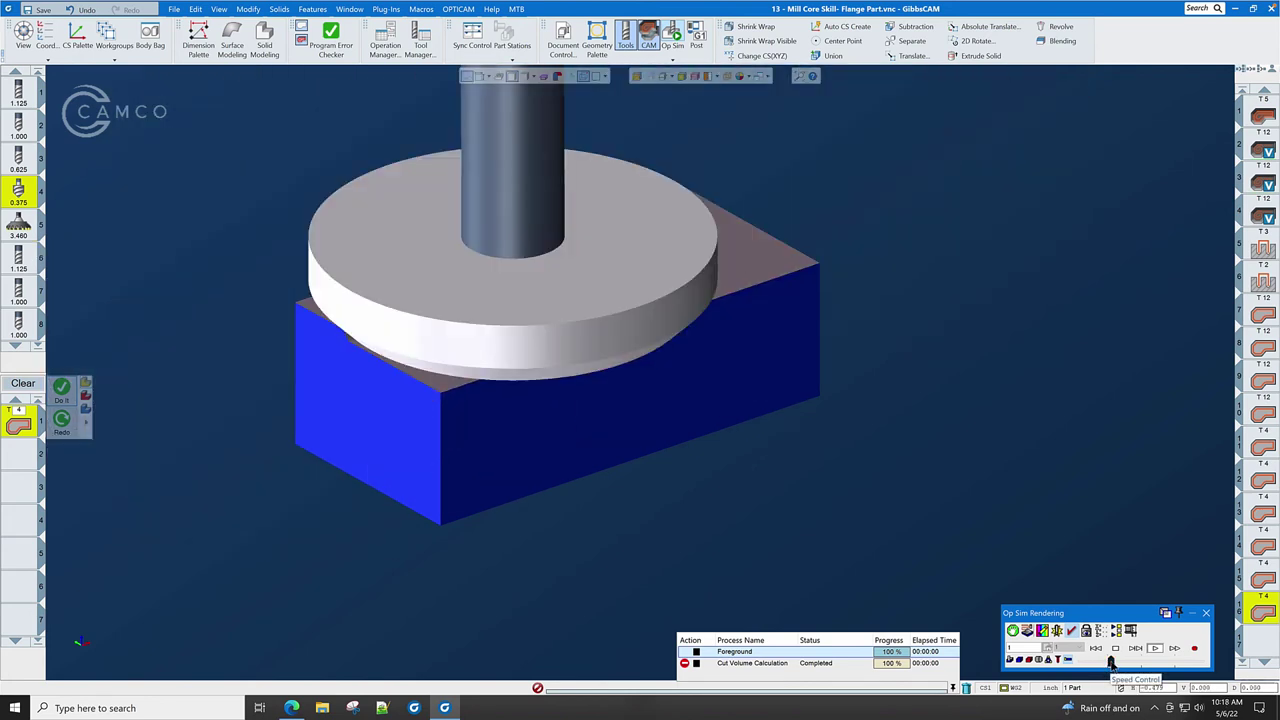
drag(1111, 663, 1143, 668)
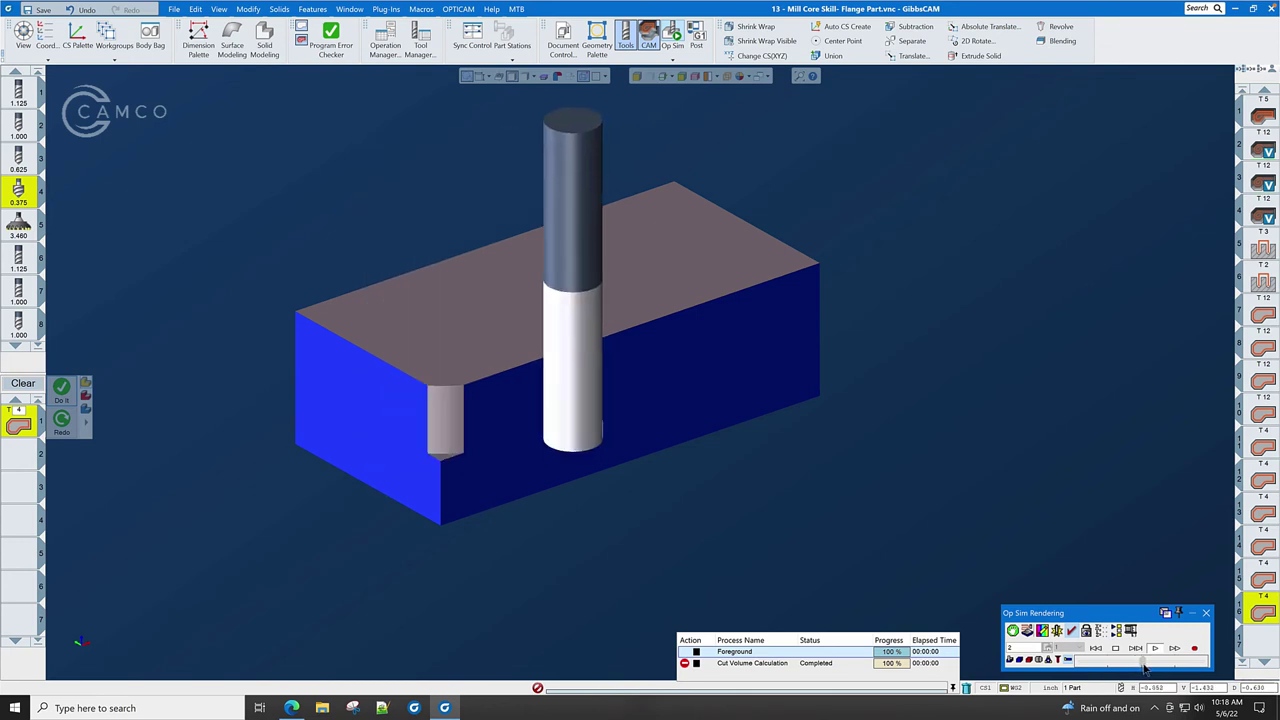